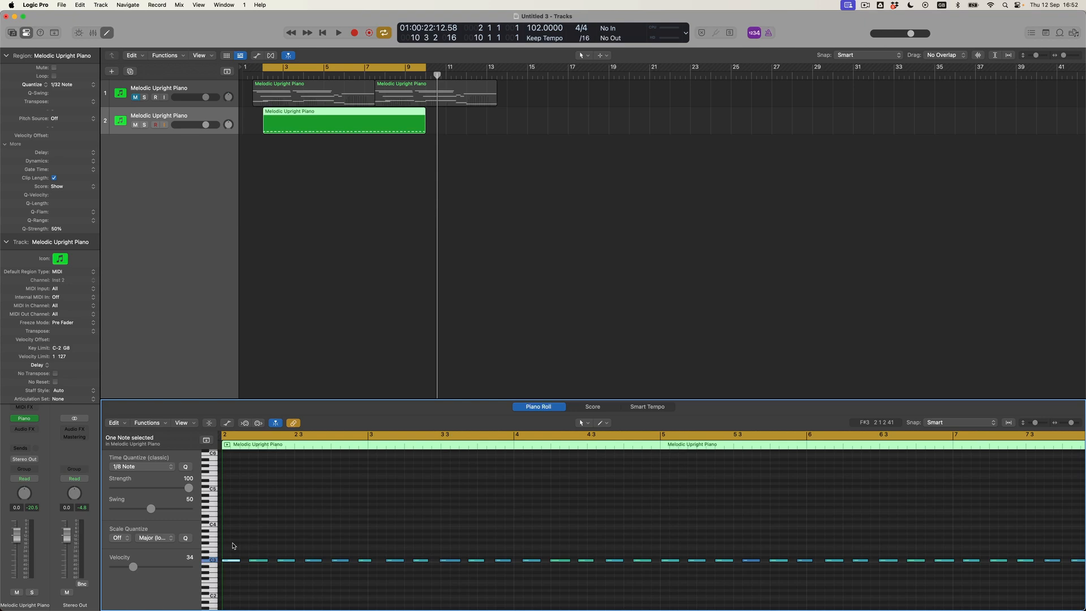
# Step: Play back the repeated-note piano part on track 2, and insert the Pedalboard effect on its channel
pyautogui.press('space')
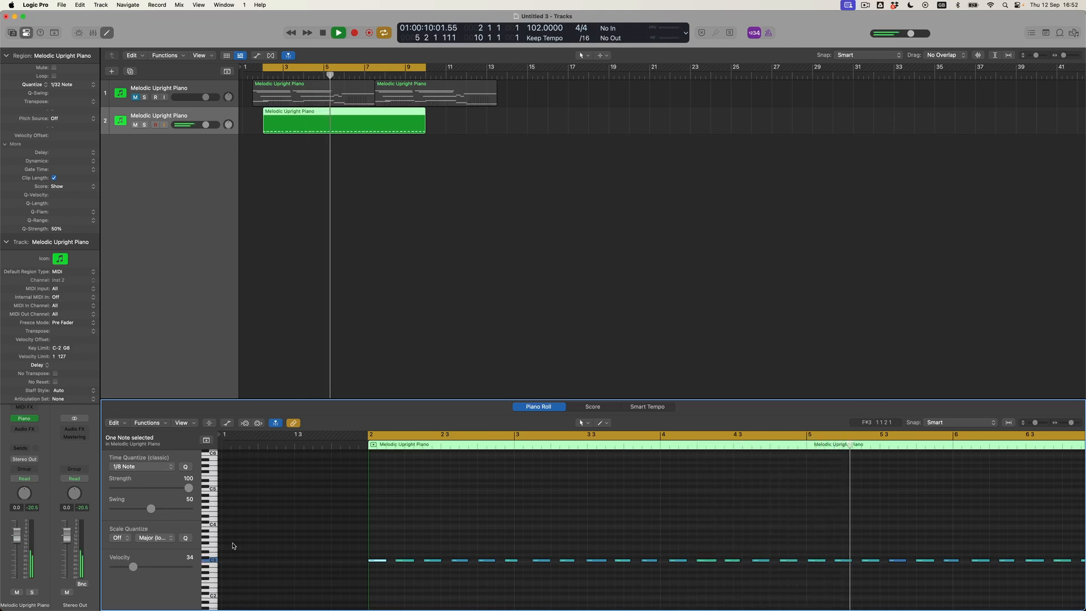
pyautogui.press('space')
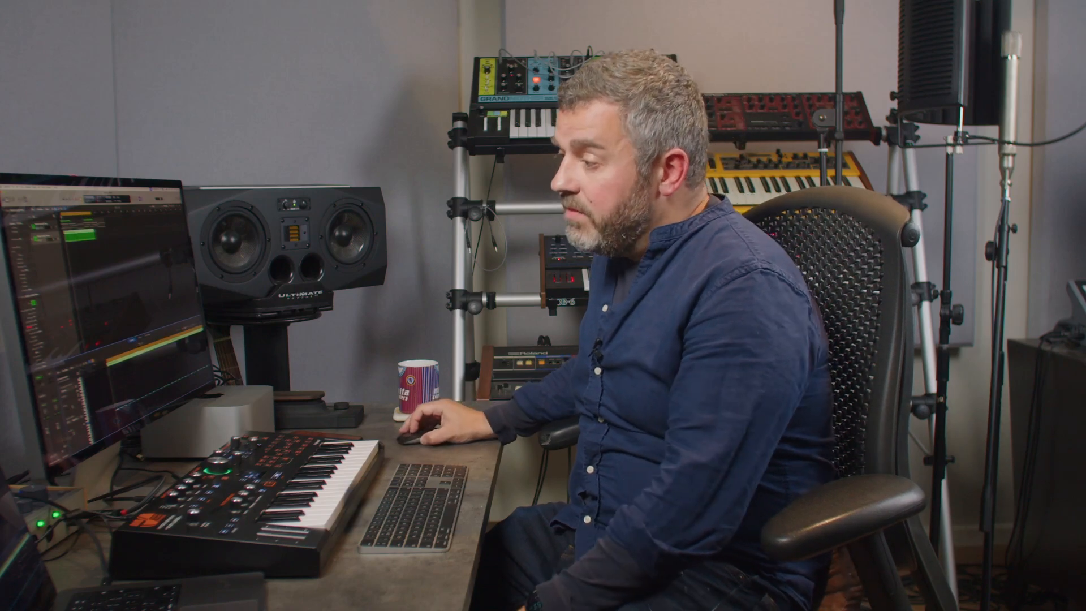
pyautogui.click(34, 410)
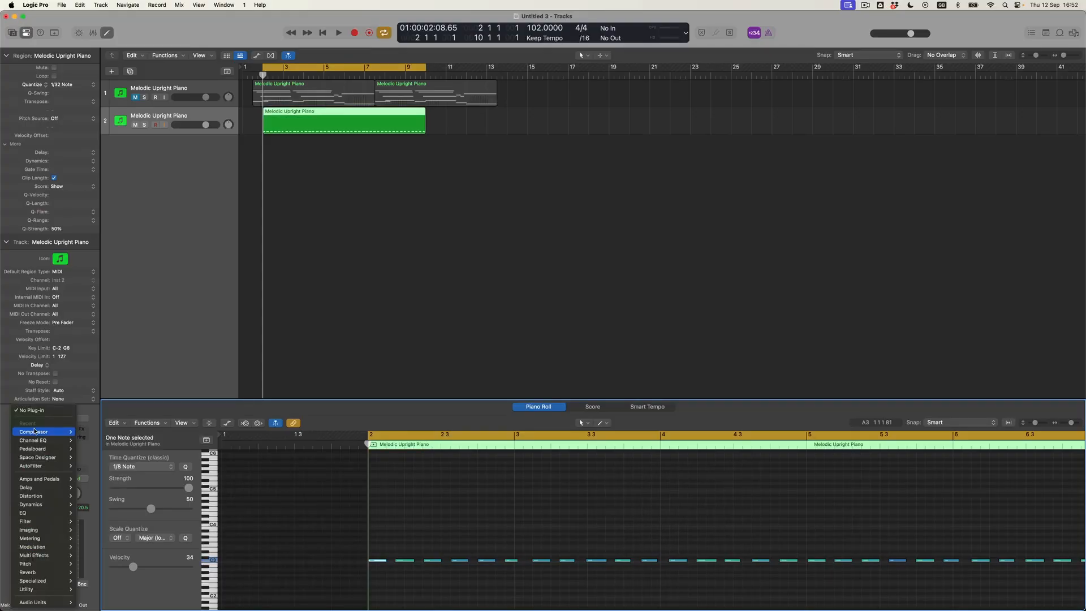
pyautogui.moveTo(34, 431)
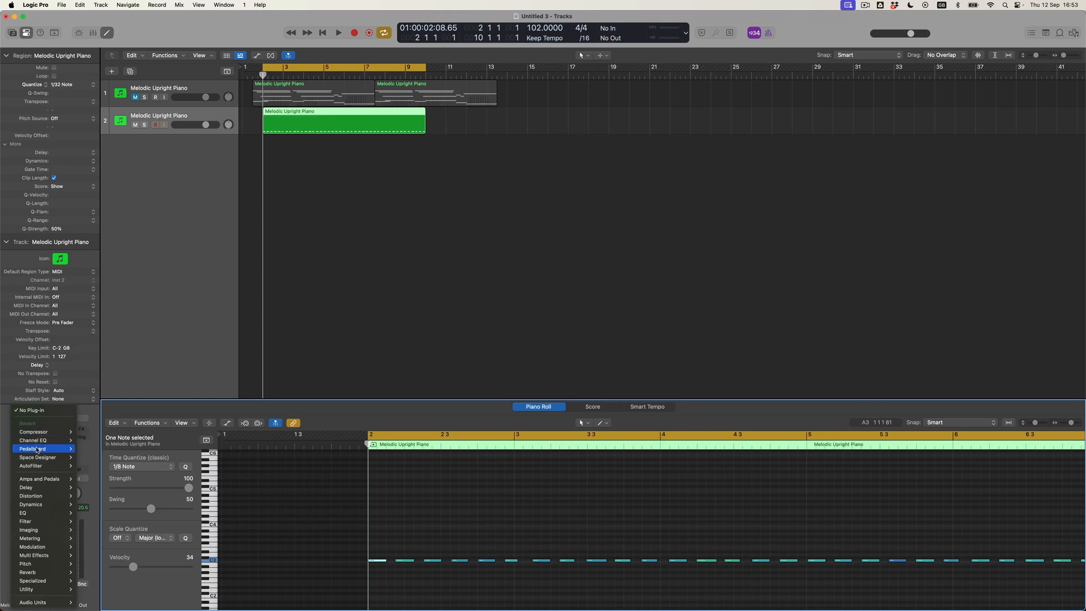
pyautogui.moveTo(39, 479)
pyautogui.moveTo(113, 499)
pyautogui.click(164, 501)
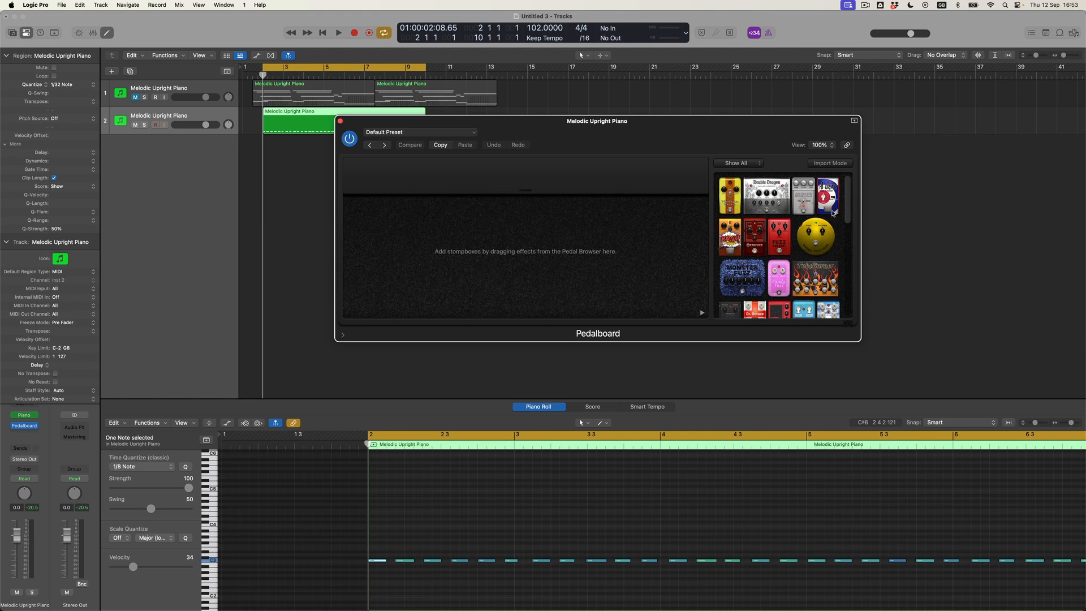
# Step: Add the Tru-Tape Delay pedal to the empty pedalboard, turn on its tempo sync, and adjust its time, feedback and mix during playback
pyautogui.moveTo(848, 207); pyautogui.dragTo(411, 237)
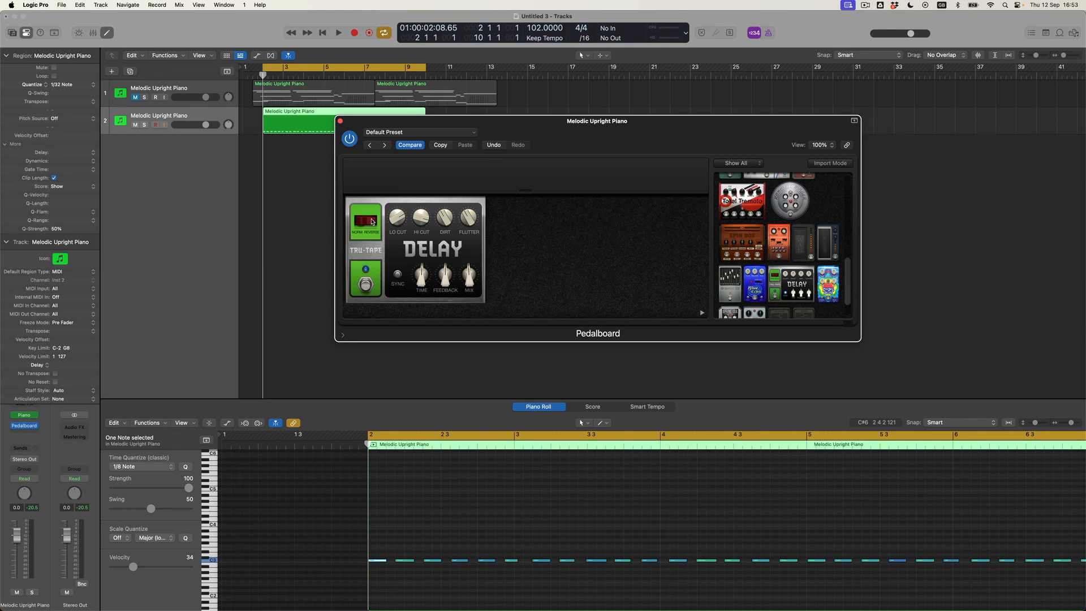
pyautogui.click(398, 276)
pyautogui.moveTo(421, 277); pyautogui.dragTo(422, 270)
pyautogui.moveTo(421, 270); pyautogui.dragTo(422, 267)
pyautogui.moveTo(445, 272); pyautogui.dragTo(467, 284)
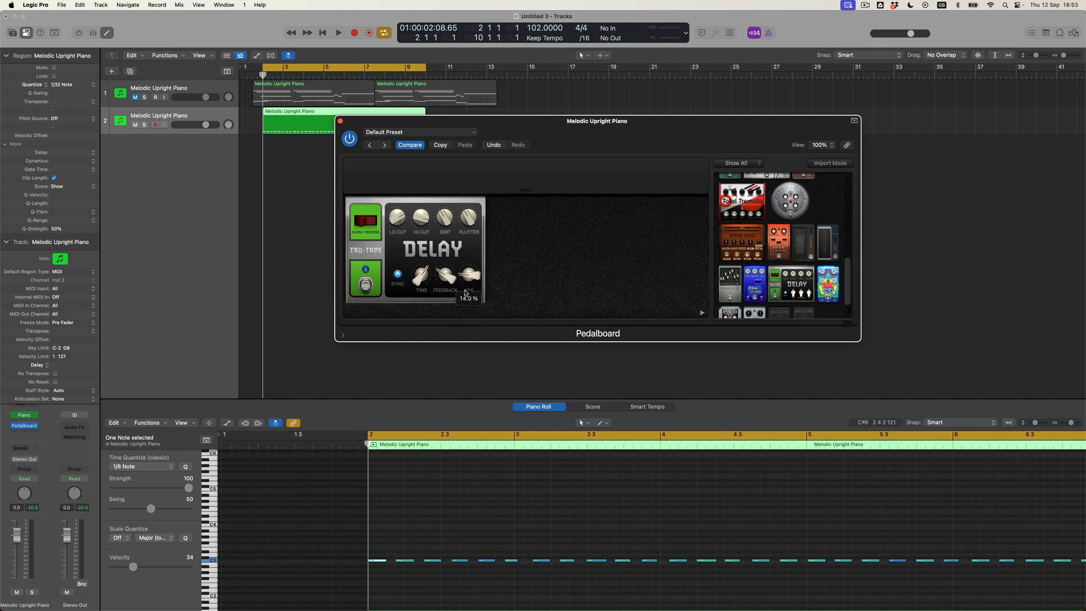
pyautogui.moveTo(473, 215)
pyautogui.press('space')
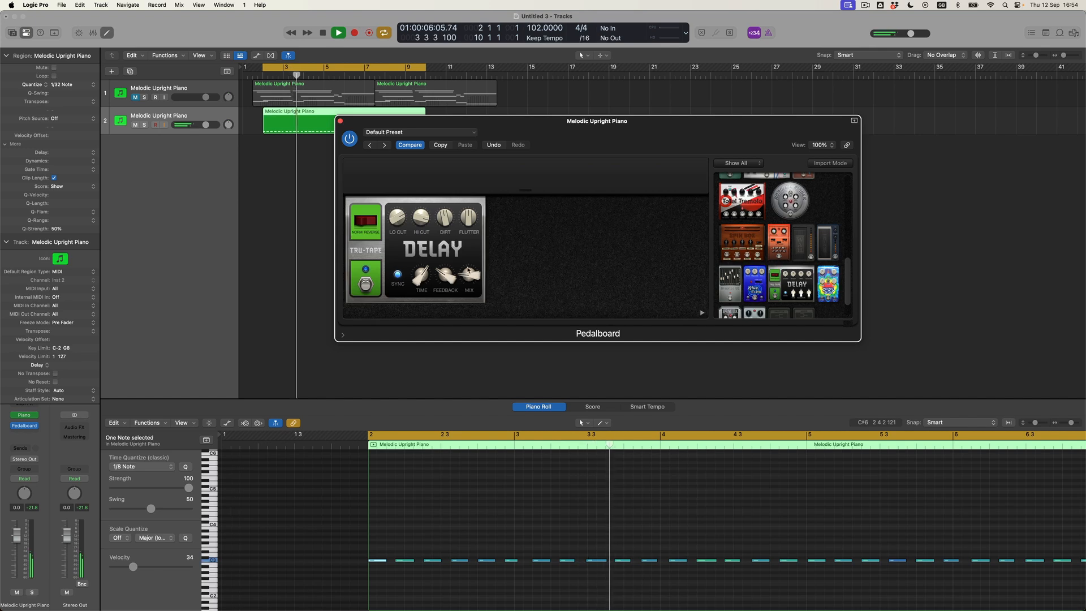
pyautogui.moveTo(468, 271)
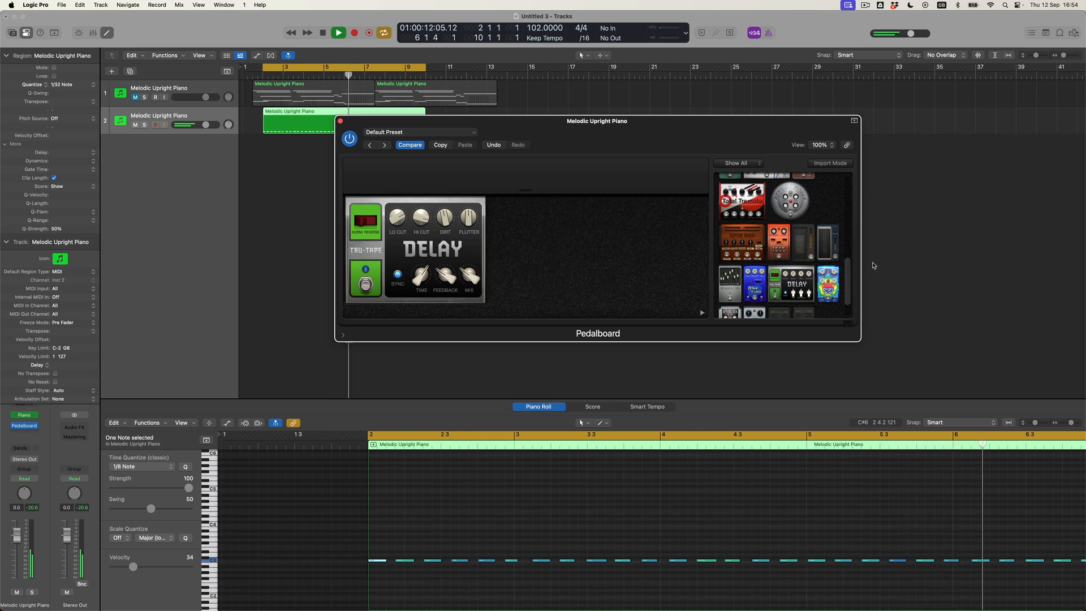
# Step: Place the Total Tremolo pedal after the delay, browse the other pedals, and close the pedalboard and stop playback
pyautogui.moveTo(761, 213); pyautogui.dragTo(516, 252)
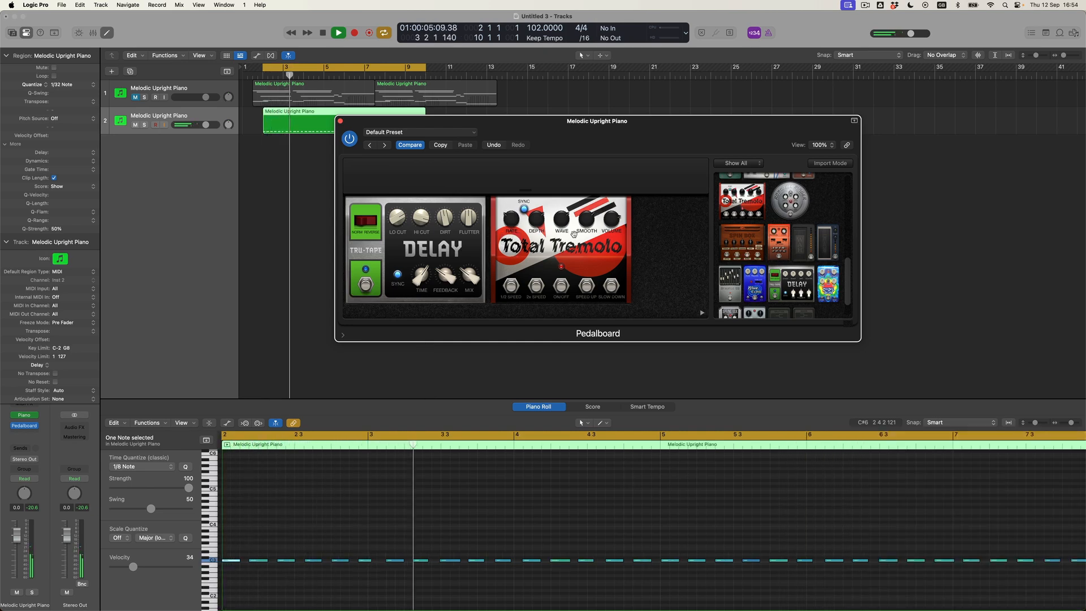
pyautogui.scroll(-3, 848, 300)
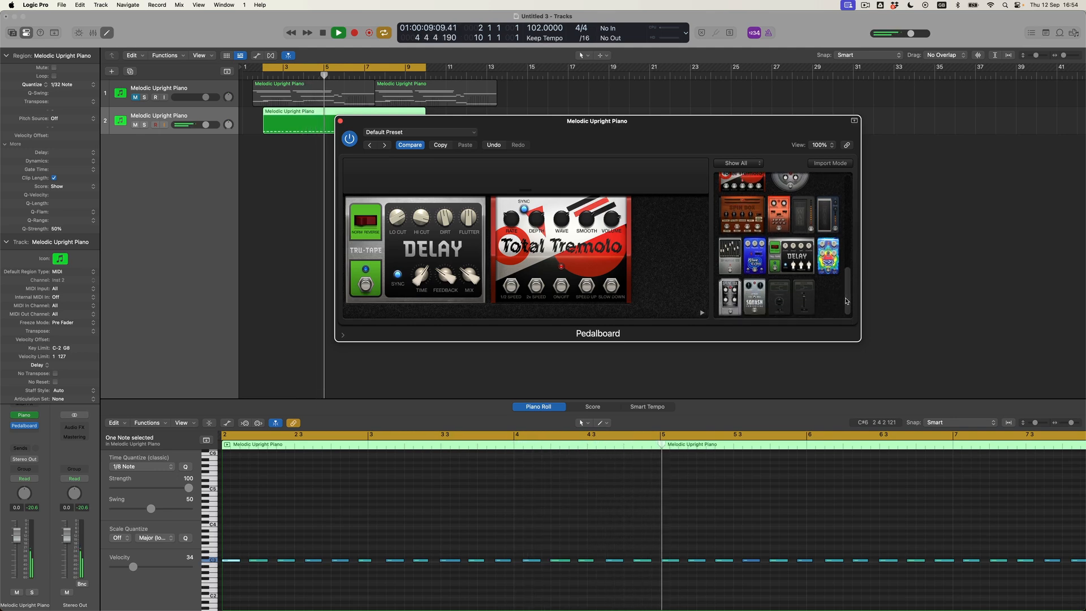
pyautogui.scroll(6, 846, 301)
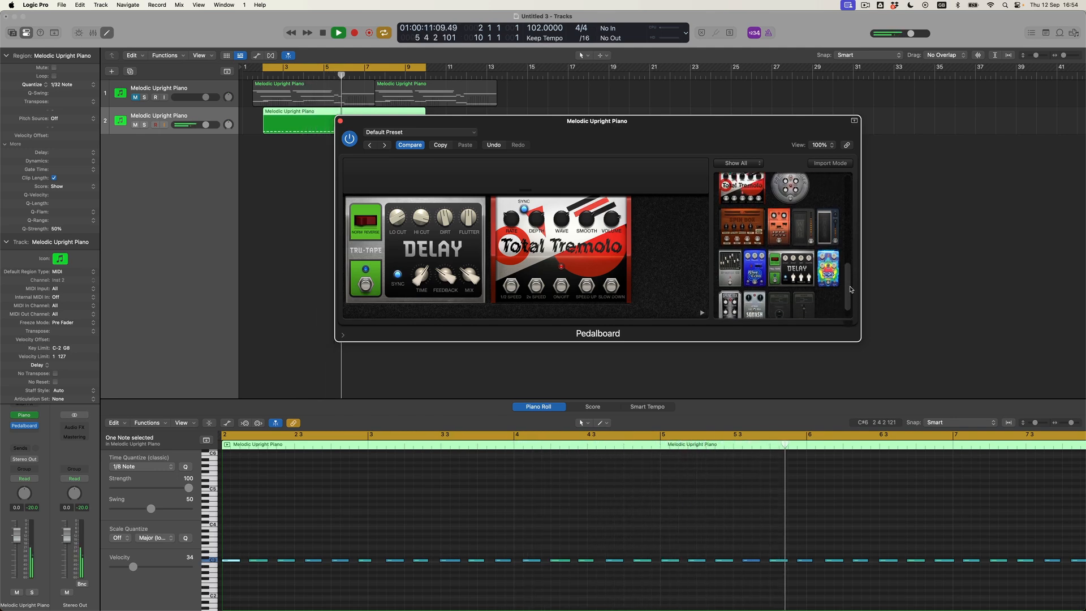
pyautogui.scroll(3, 779, 245)
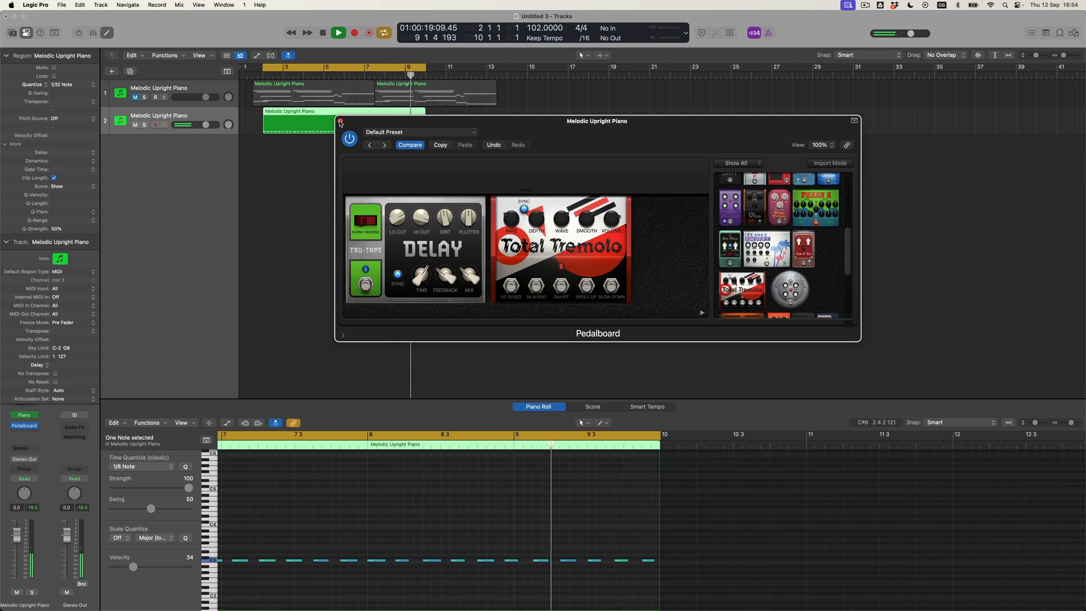
pyautogui.click(340, 122)
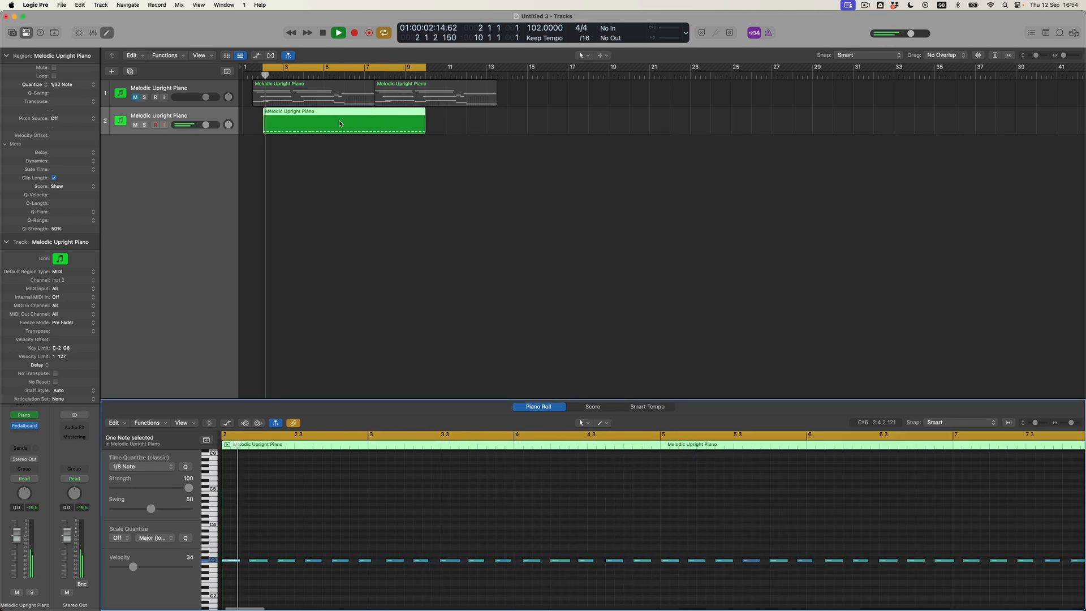
pyautogui.press('space')
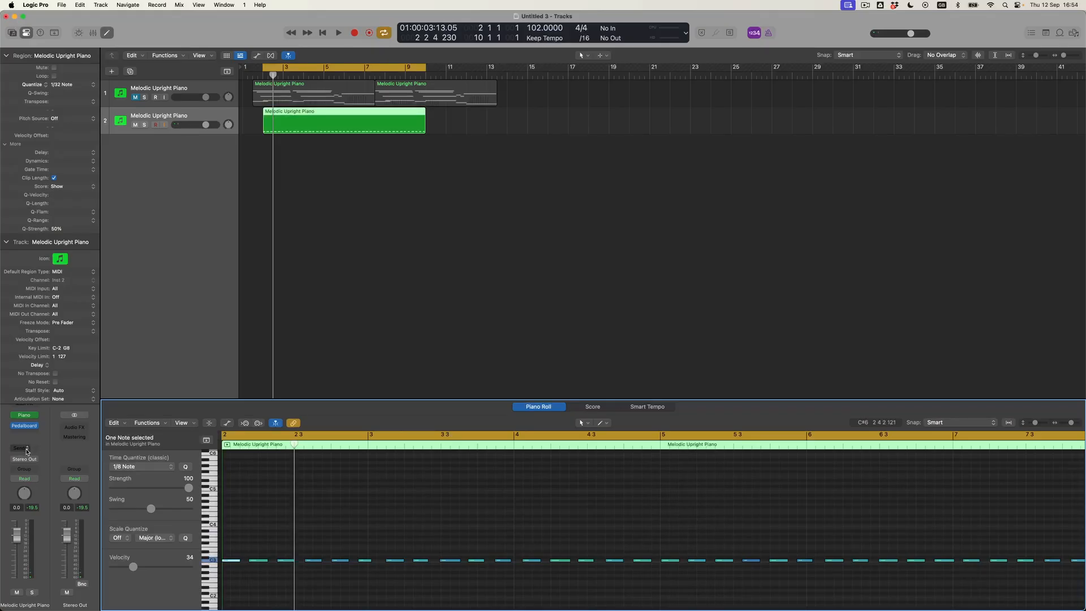
# Step: Add a send to Bus 1 on the second piano track and raise its send level
pyautogui.click(26, 451)
pyautogui.moveTo(34, 461)
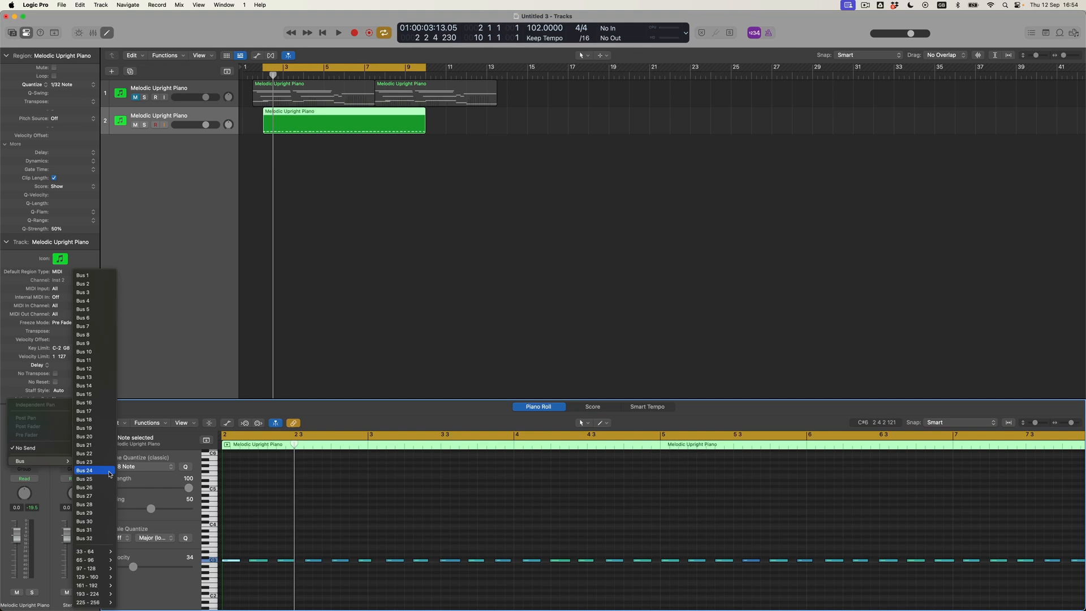
pyautogui.click(98, 279)
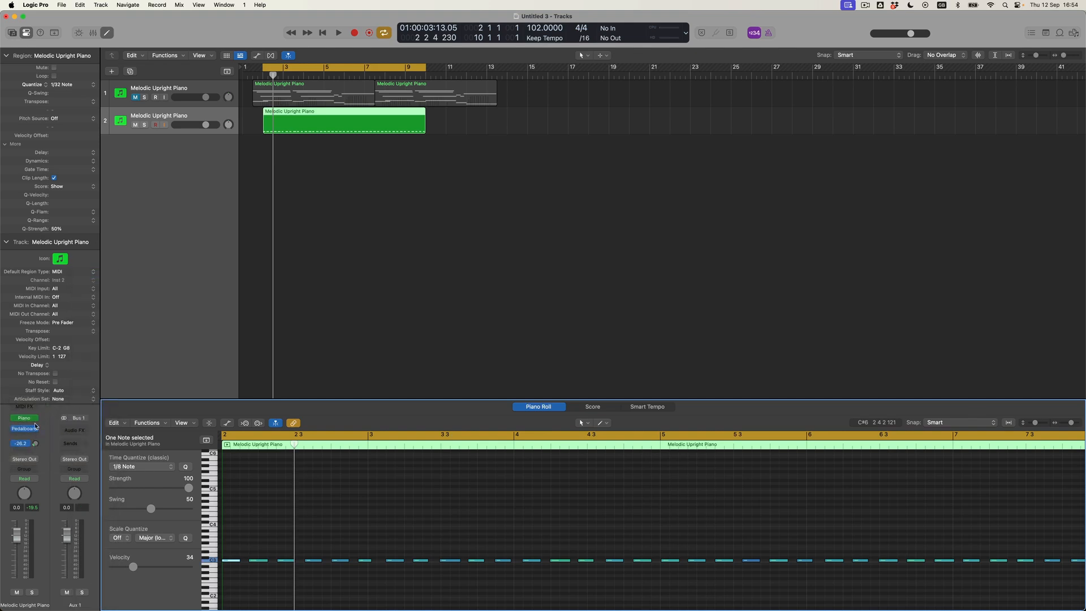
pyautogui.moveTo(35, 443); pyautogui.dragTo(35, 435)
# Step: Insert a stereo Space Designer reverb on the Aux 1 channel
pyautogui.click(84, 431)
pyautogui.moveTo(85, 431)
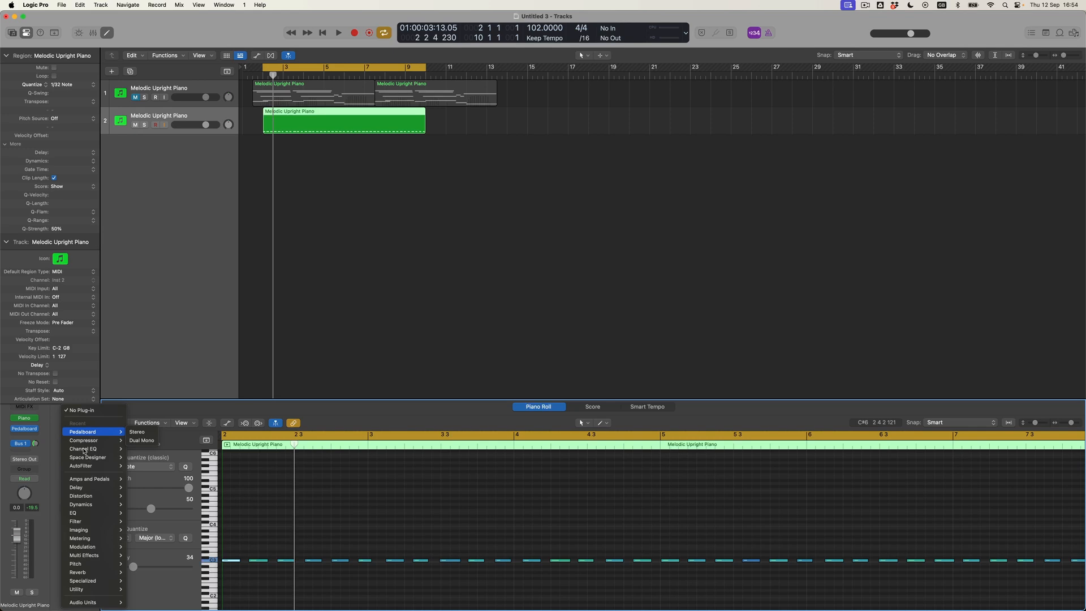
pyautogui.moveTo(88, 572)
pyautogui.moveTo(150, 598)
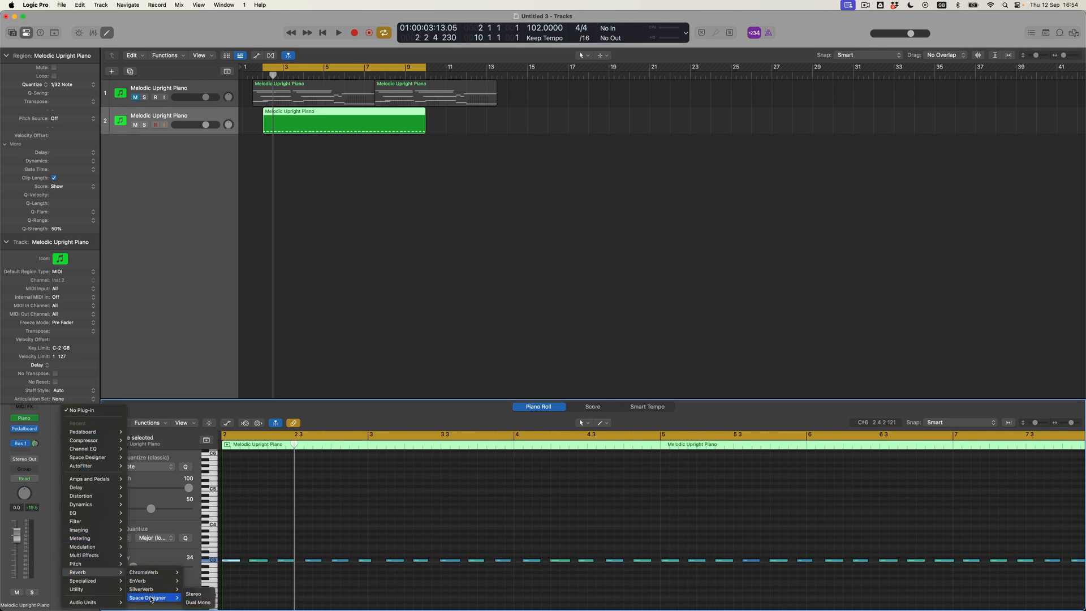
pyautogui.click(193, 594)
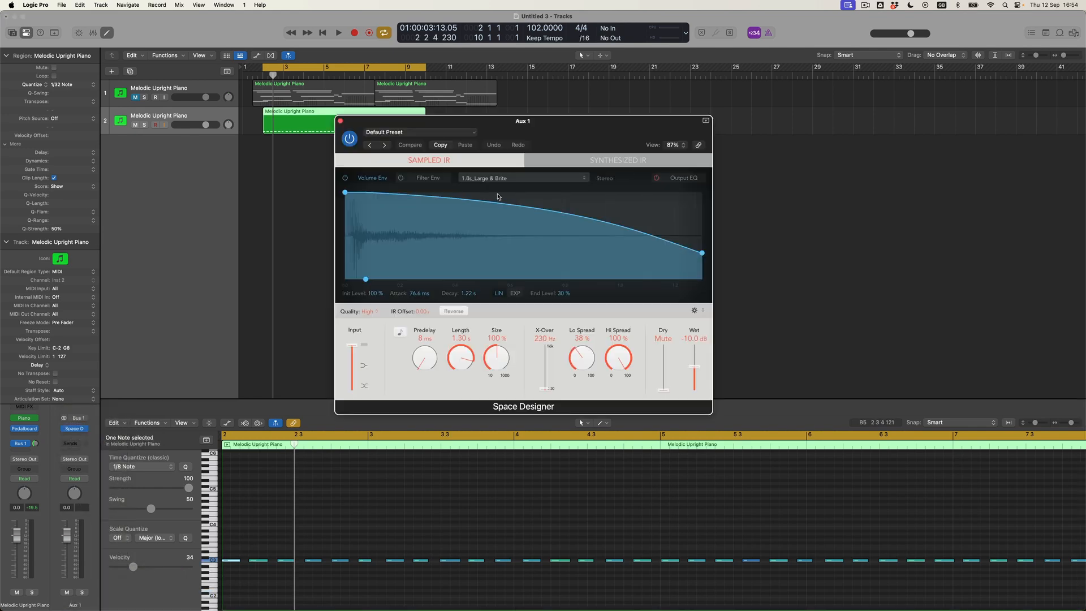
# Step: Load the 03.4s Warm Hall preset from the large-space halls into Space Designer and close the reverb
pyautogui.click(437, 134)
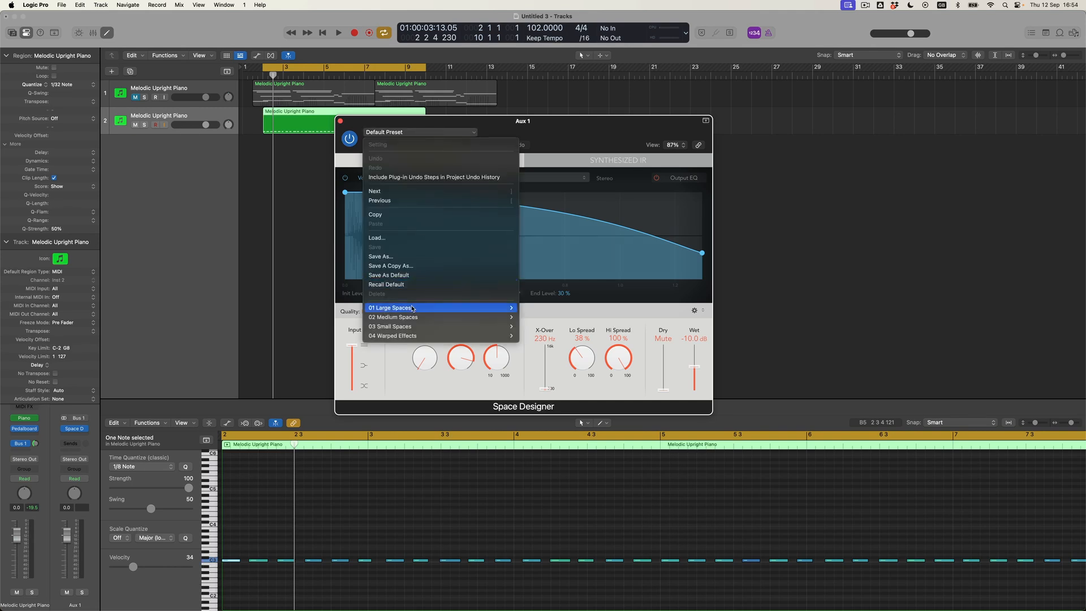
pyautogui.moveTo(413, 309)
pyautogui.moveTo(560, 316)
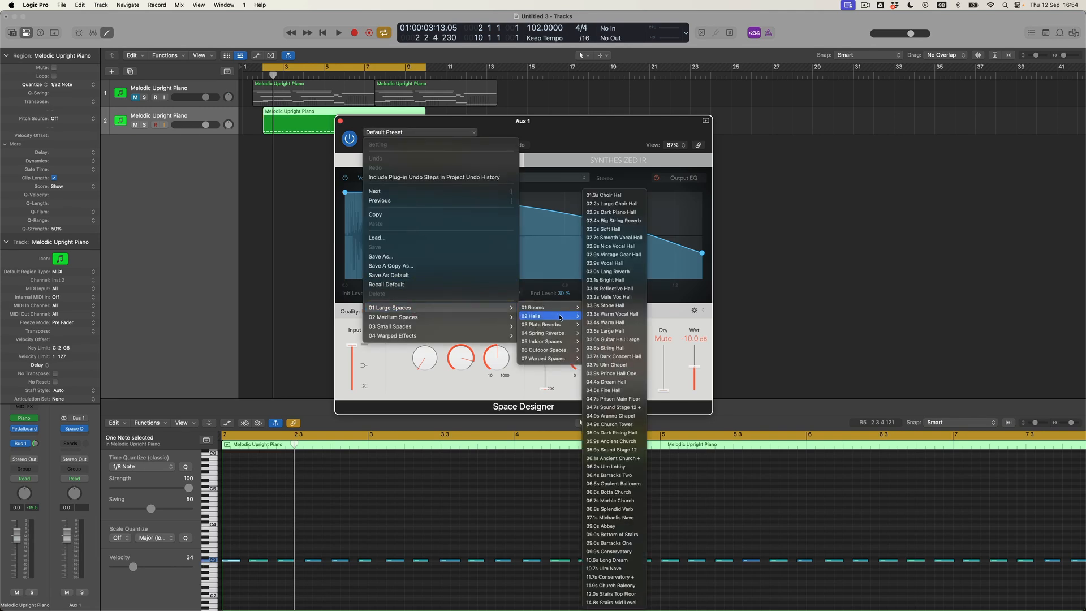
pyautogui.click(637, 324)
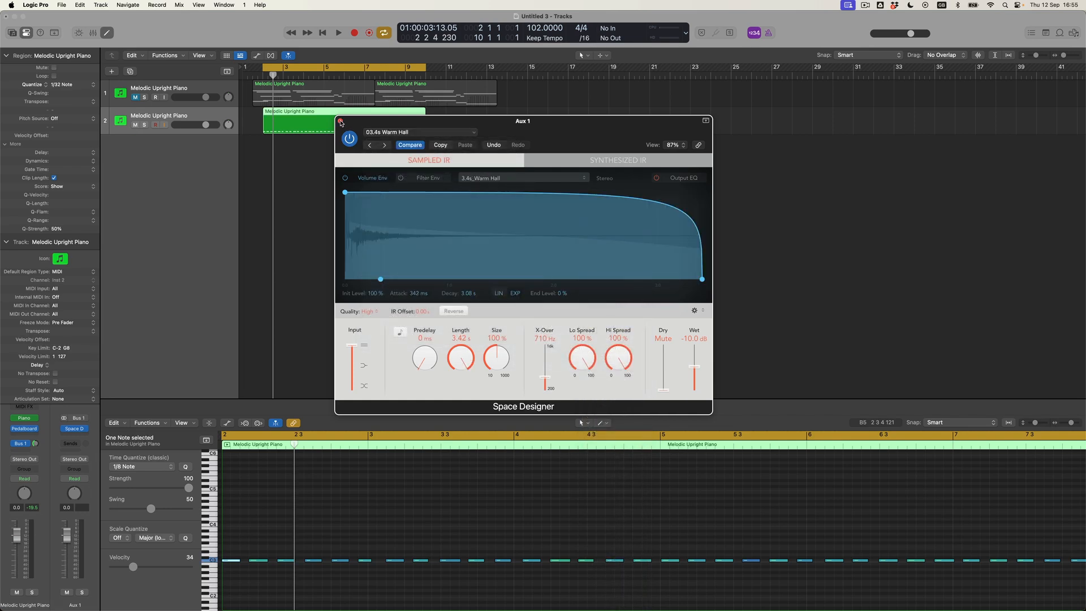
pyautogui.click(340, 121)
# Step: Play the piano loop with the reverb, and insert a stereo Channel EQ after Space Designer on Aux 1
pyautogui.press('space')
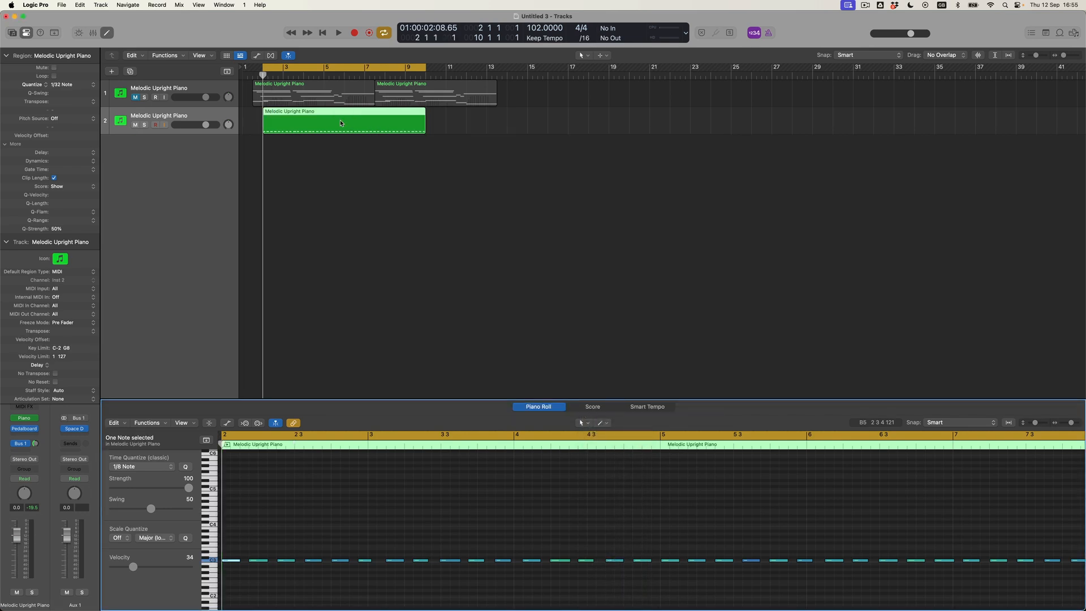
pyautogui.press('space')
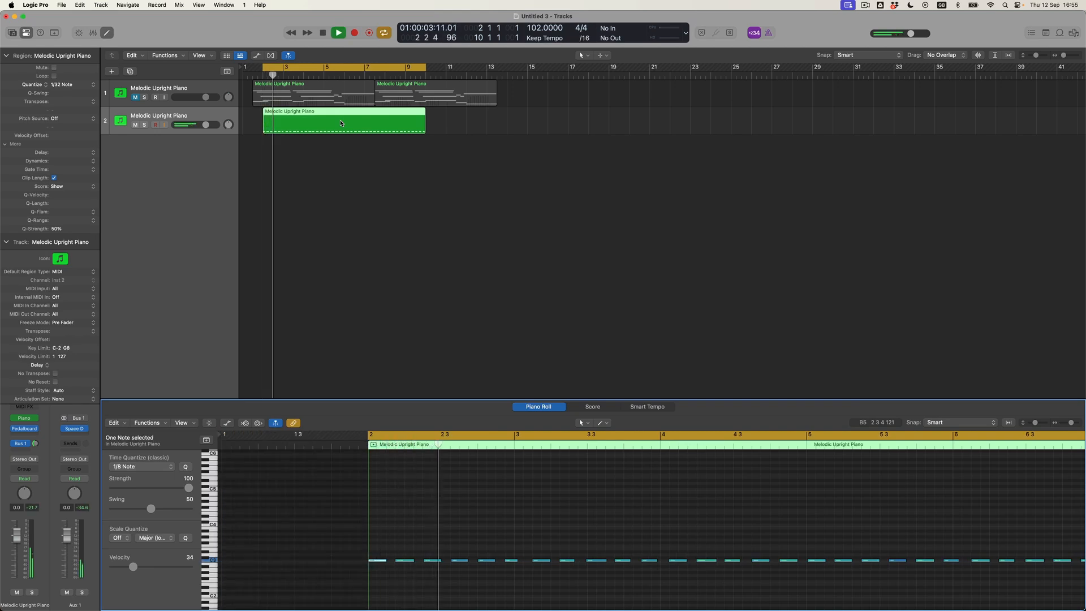
pyautogui.click(79, 433)
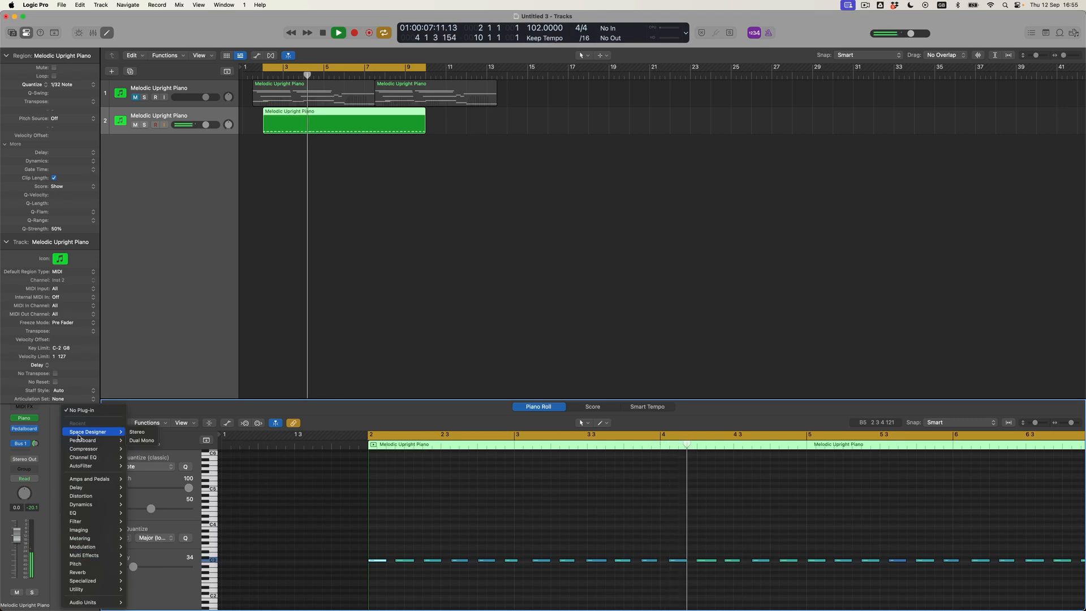
pyautogui.moveTo(90, 513)
pyautogui.moveTo(151, 514)
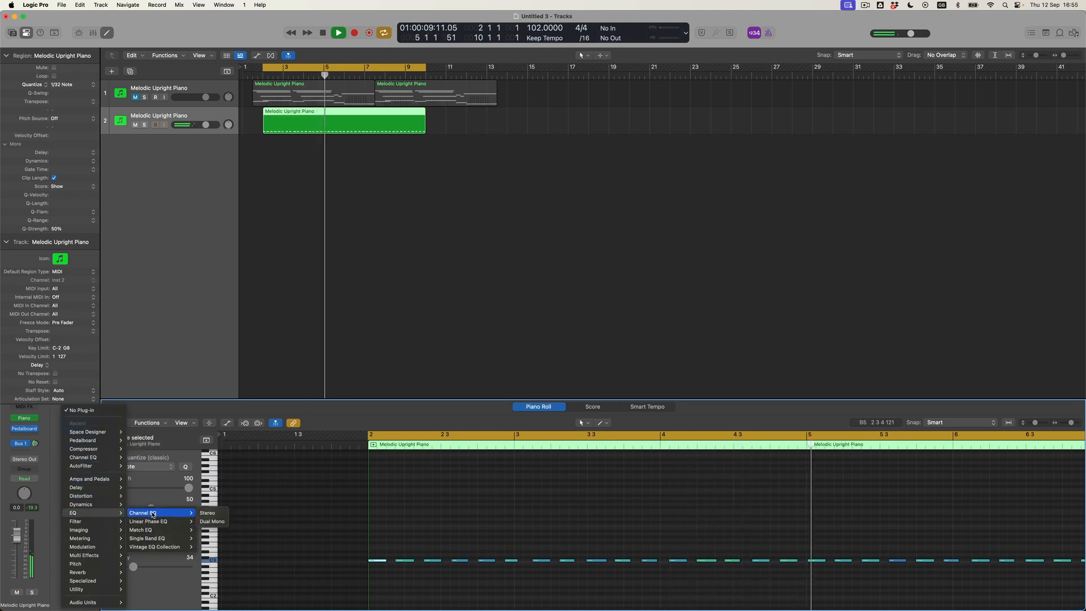
pyautogui.click(207, 512)
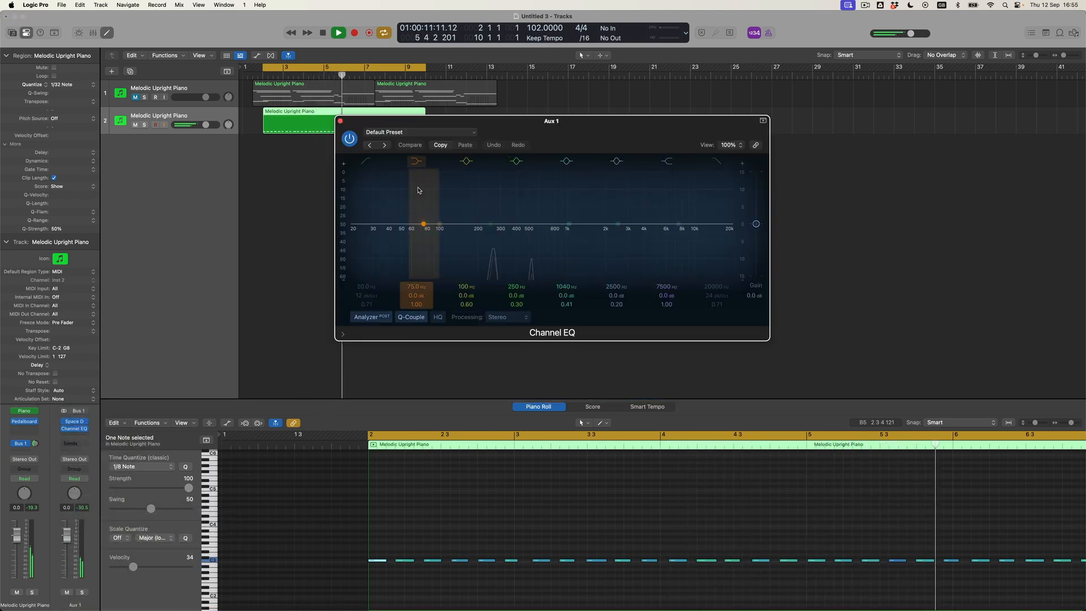
# Step: Cut the reverb's lows with the EQ's low shelf at about 344 Hz and -10.4 dB, and close the EQ and stop playback
pyautogui.click(427, 237)
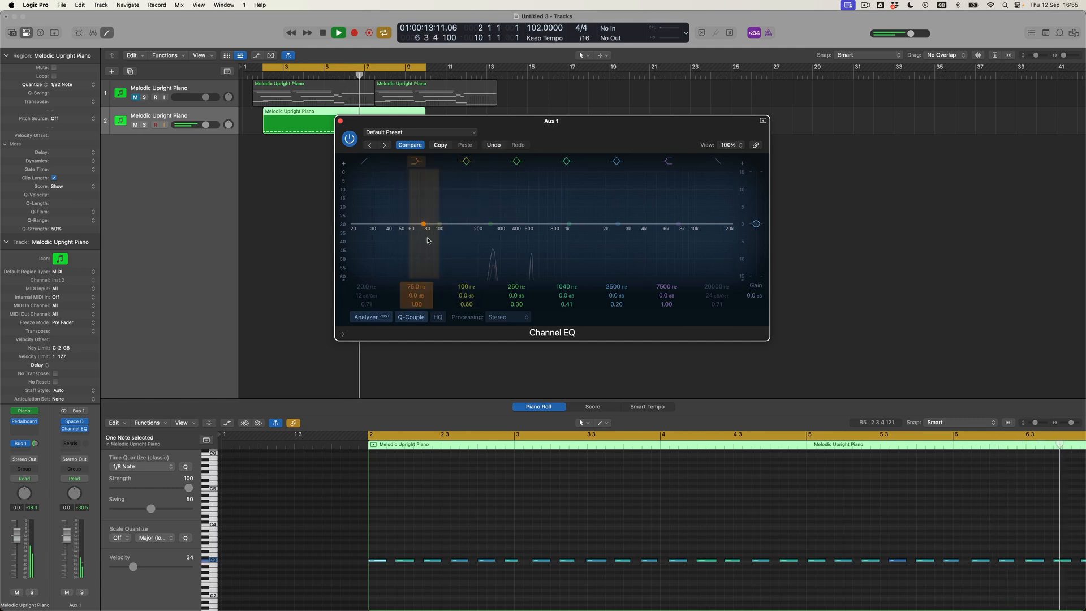
pyautogui.moveTo(427, 241); pyautogui.dragTo(509, 270)
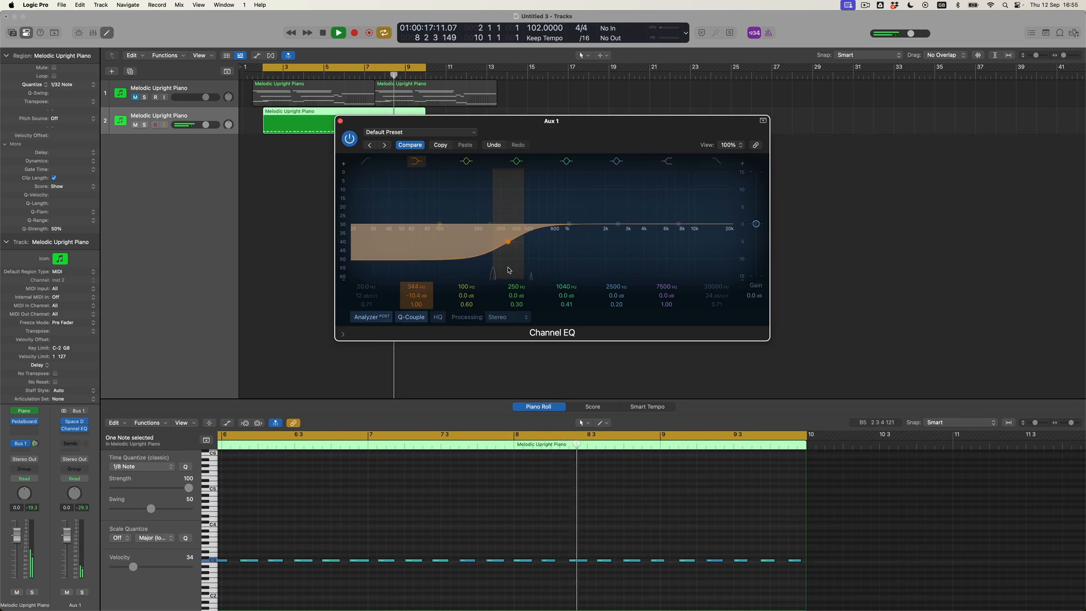
pyautogui.click(340, 121)
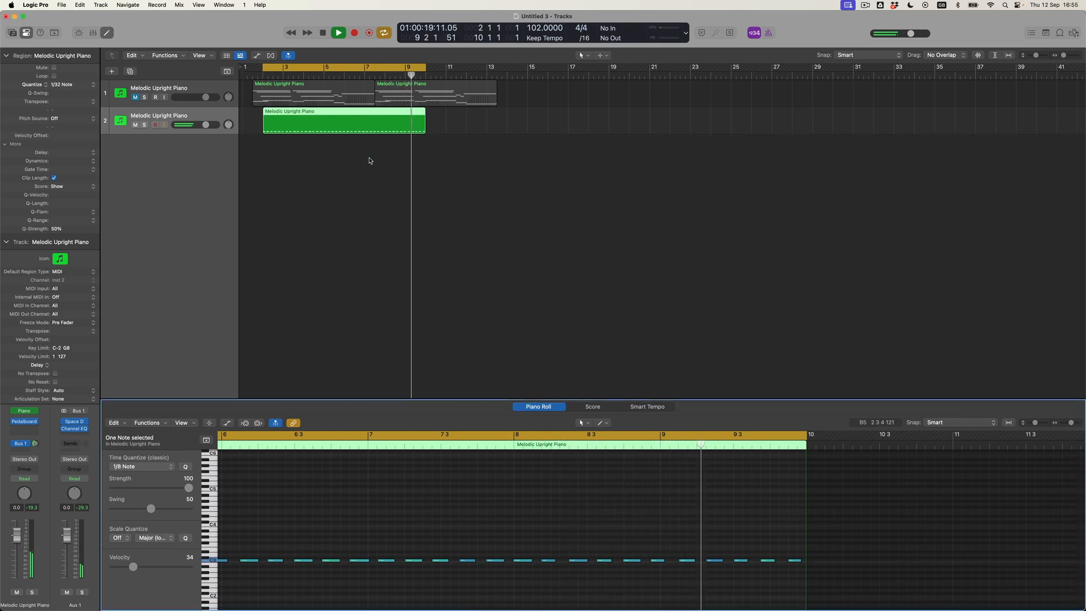
pyautogui.press('space')
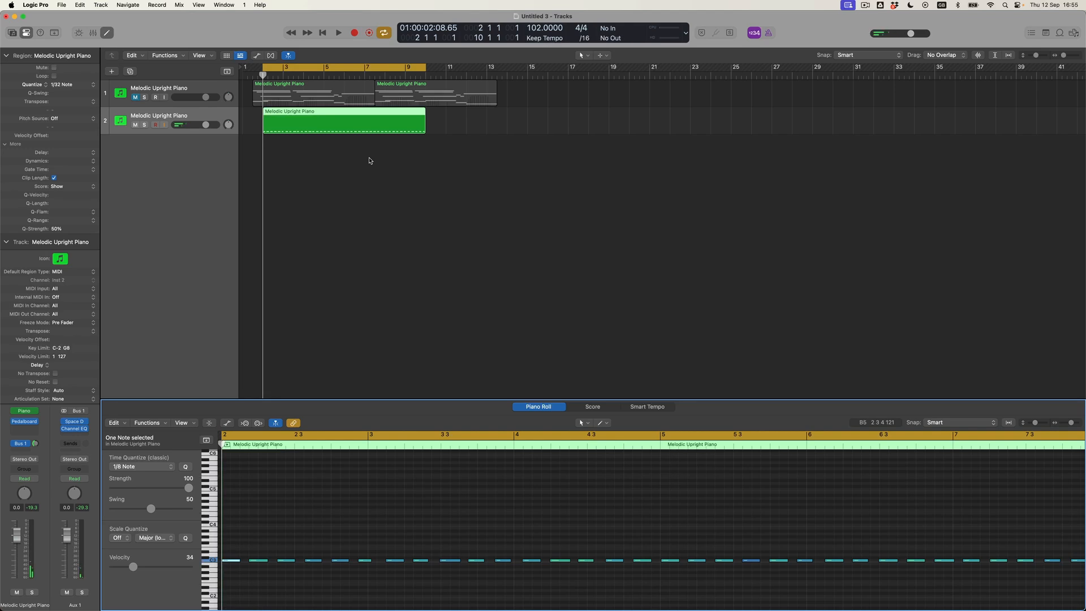
# Step: Create a third piano track with the same channel settings, and switch off Stereo Mic A in its Studio Piano
pyautogui.click(131, 74)
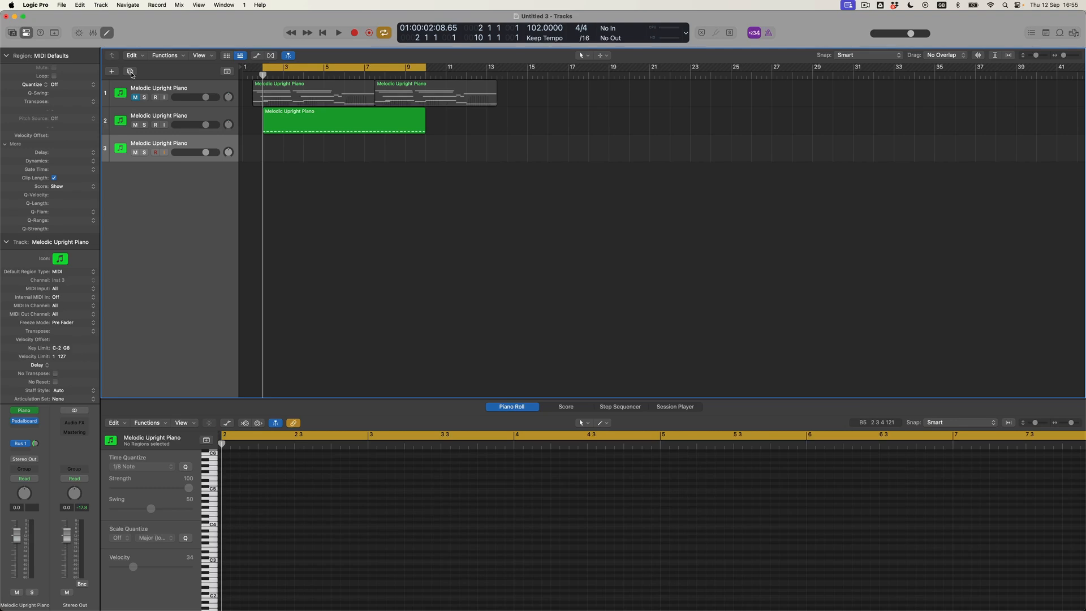
pyautogui.click(27, 412)
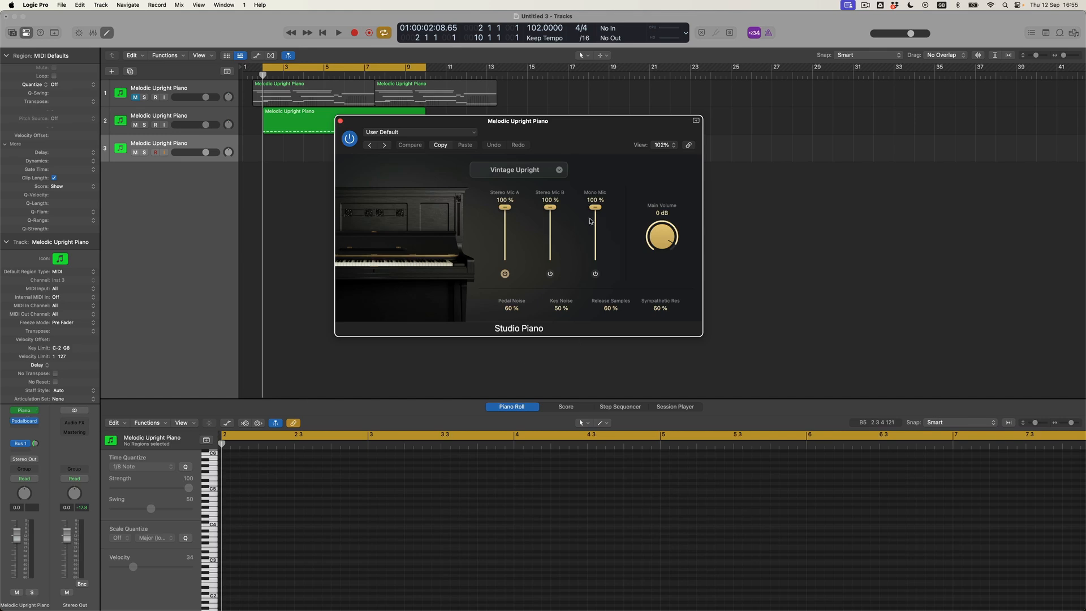
pyautogui.click(504, 273)
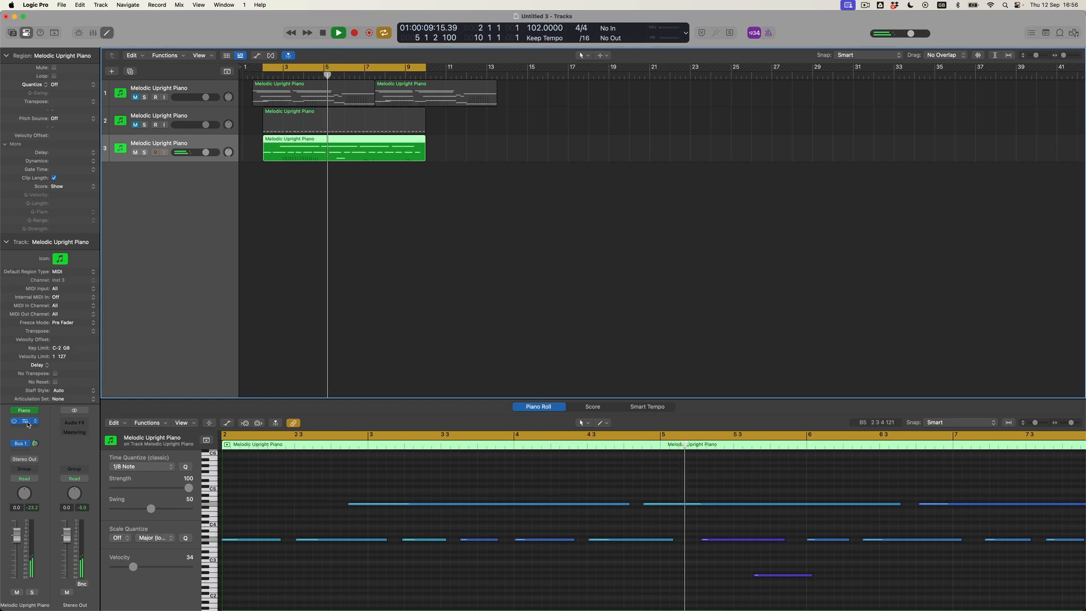
# Step: Flip the Tru-Tape Delay's Norm/Reverse switch on the third piano track and quantize its region to 1/16 Note with 70% Q-Strength
pyautogui.click(27, 422)
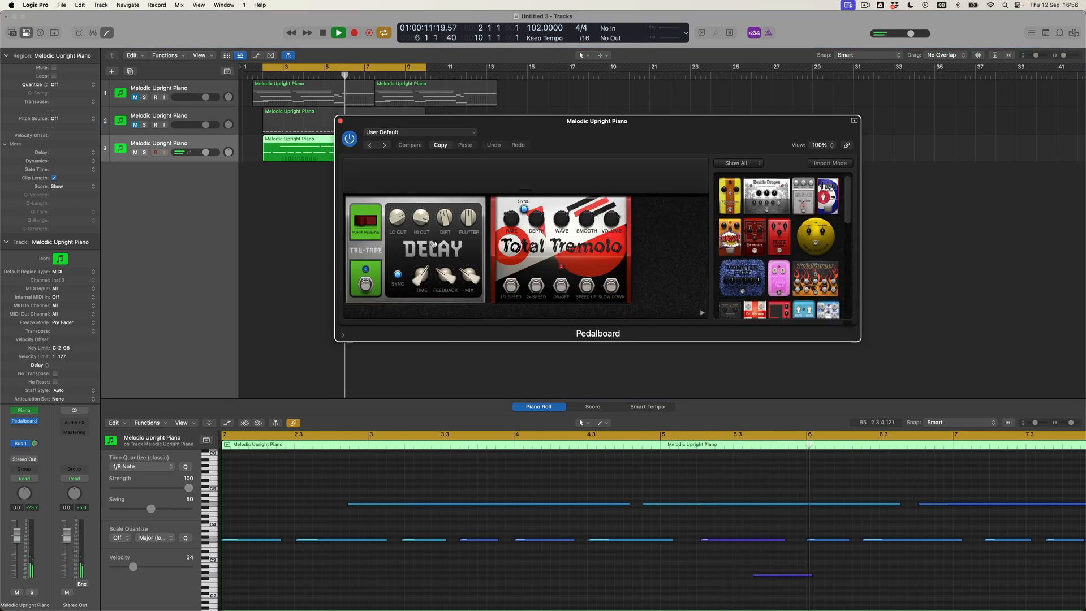
pyautogui.click(363, 224)
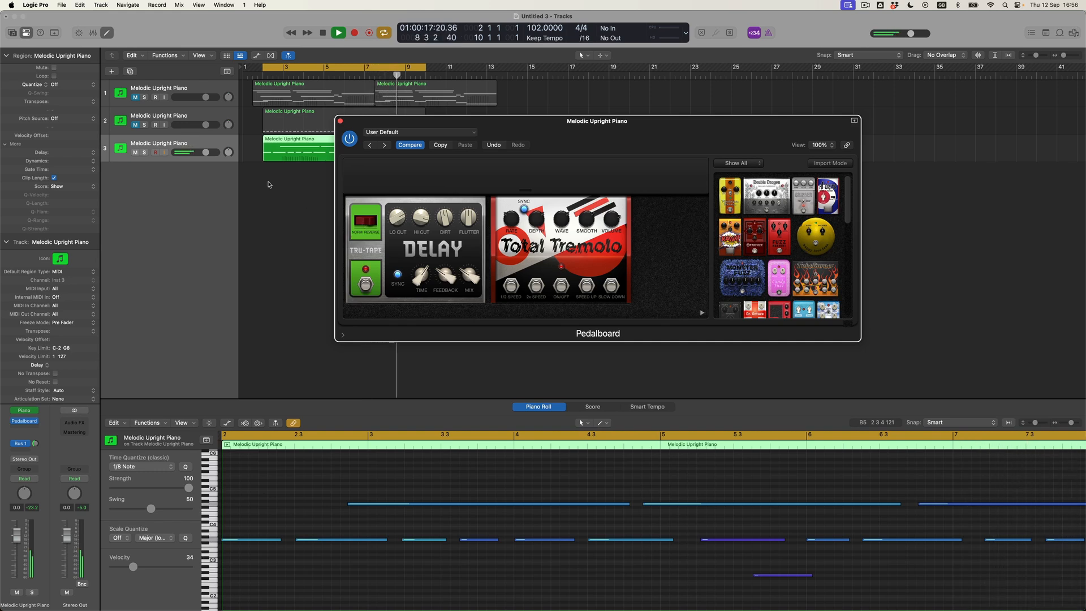
pyautogui.click(93, 86)
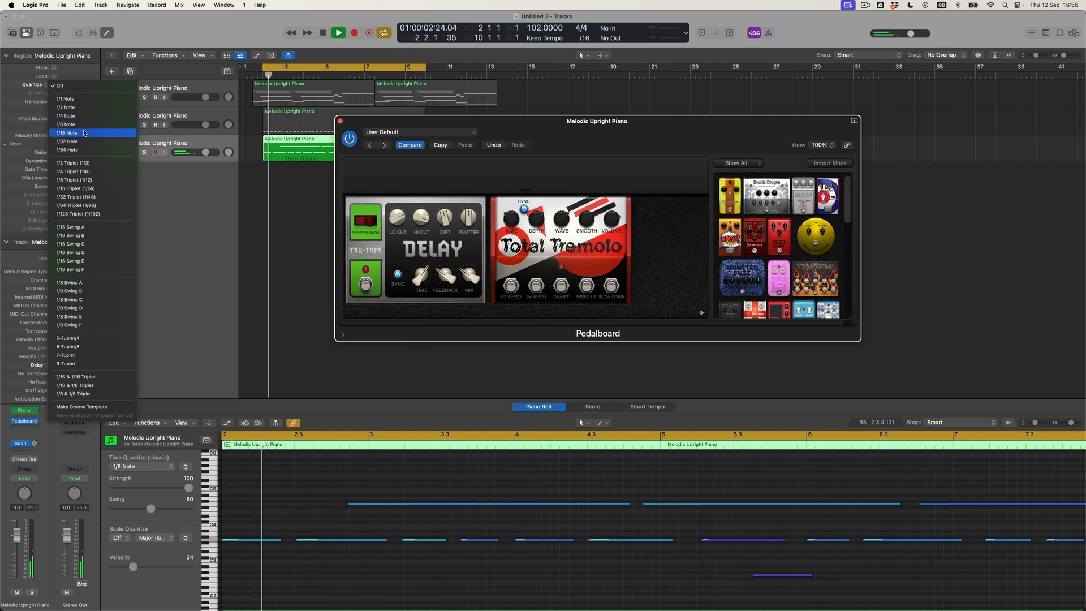
pyautogui.click(84, 132)
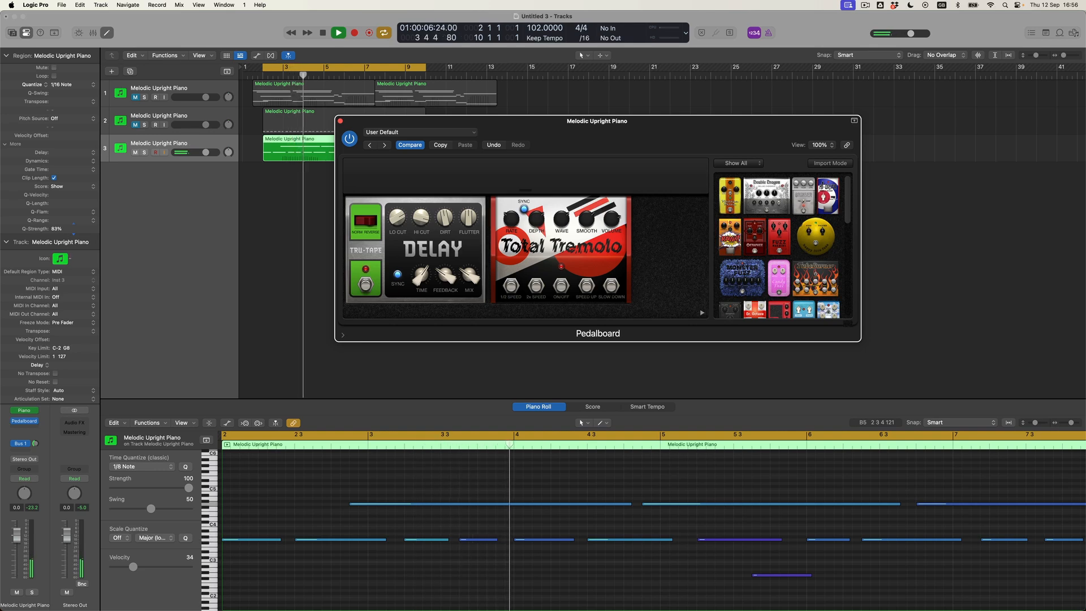
pyautogui.moveTo(74, 228); pyautogui.dragTo(73, 234)
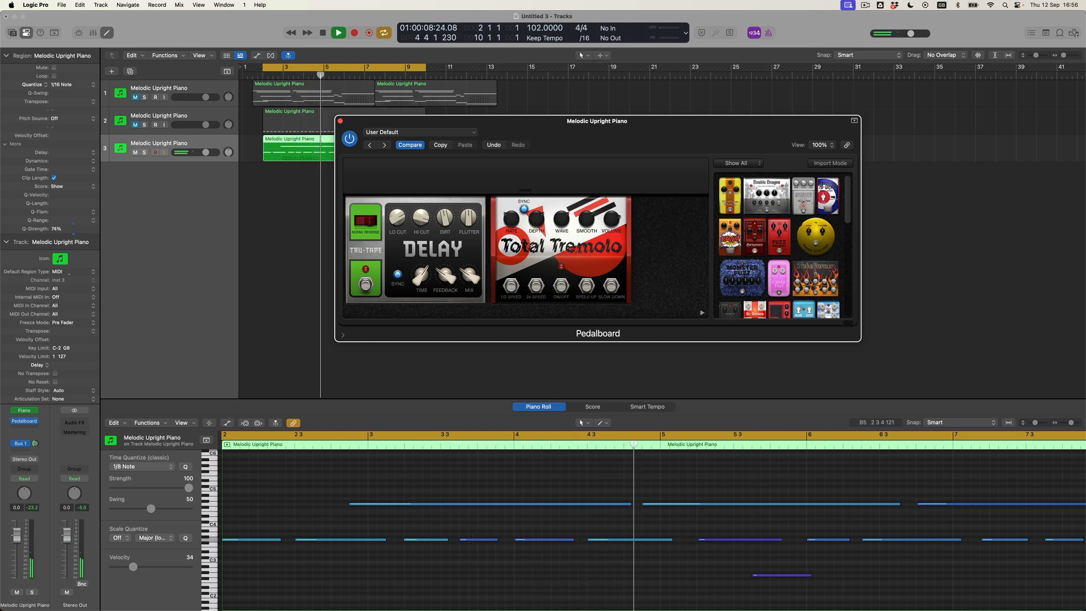
# Step: Solo the second and third piano tracks and lower the second track's volume to -5.0 dB
pyautogui.click(144, 125)
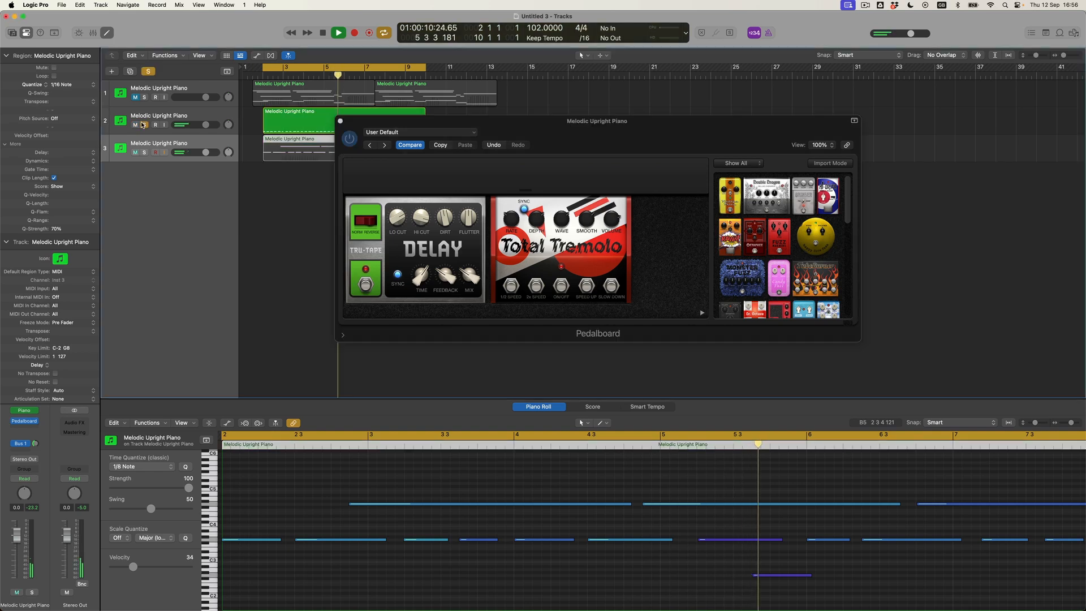
pyautogui.click(143, 153)
pyautogui.moveTo(381, 128); pyautogui.dragTo(422, 195)
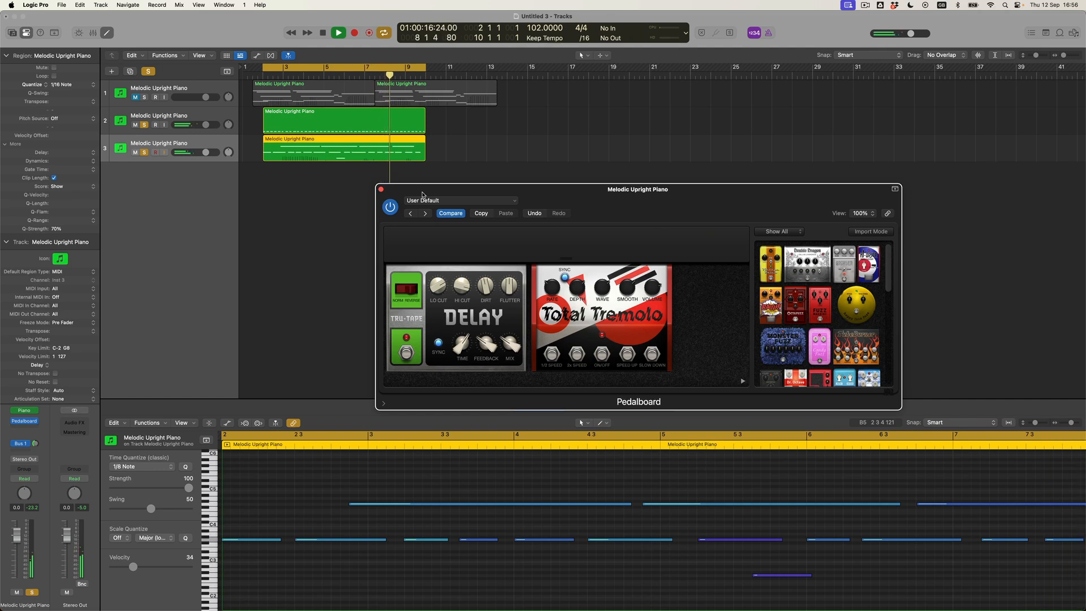
pyautogui.click(196, 117)
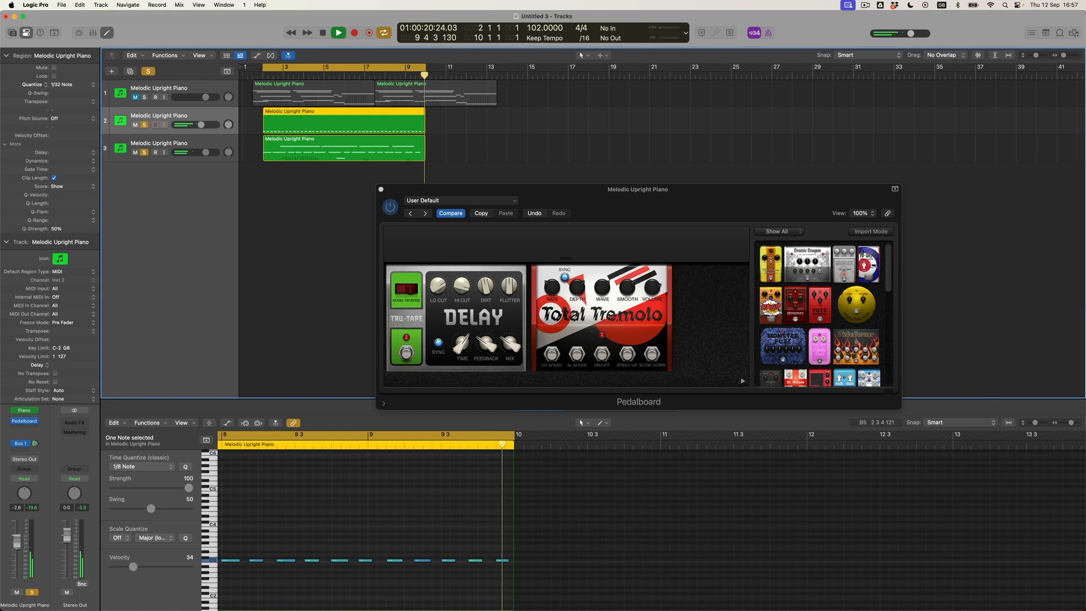
pyautogui.moveTo(17, 553); pyautogui.dragTo(17, 555)
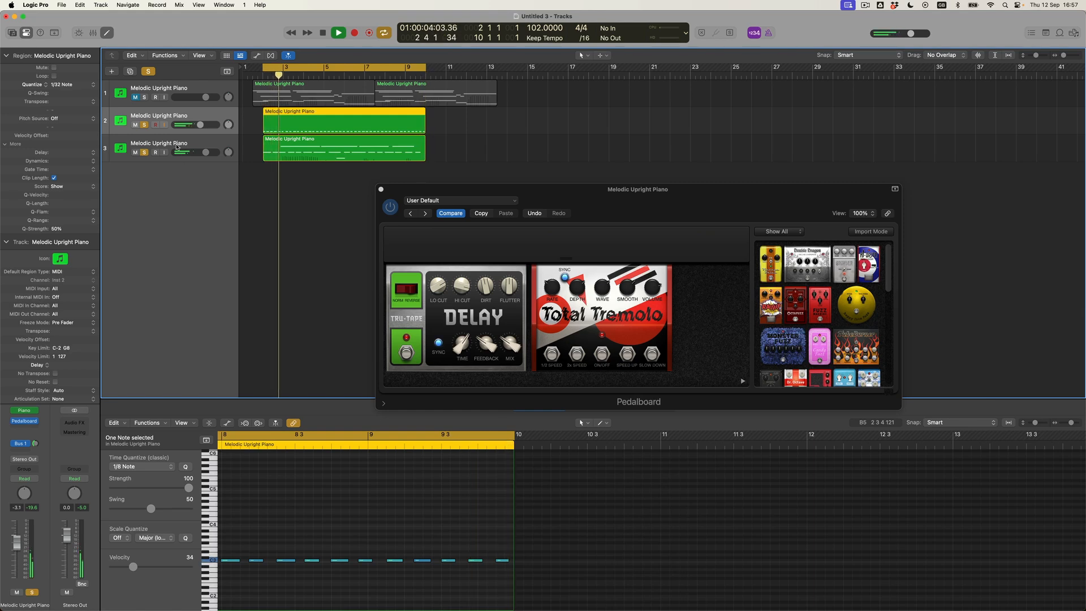
pyautogui.click(176, 147)
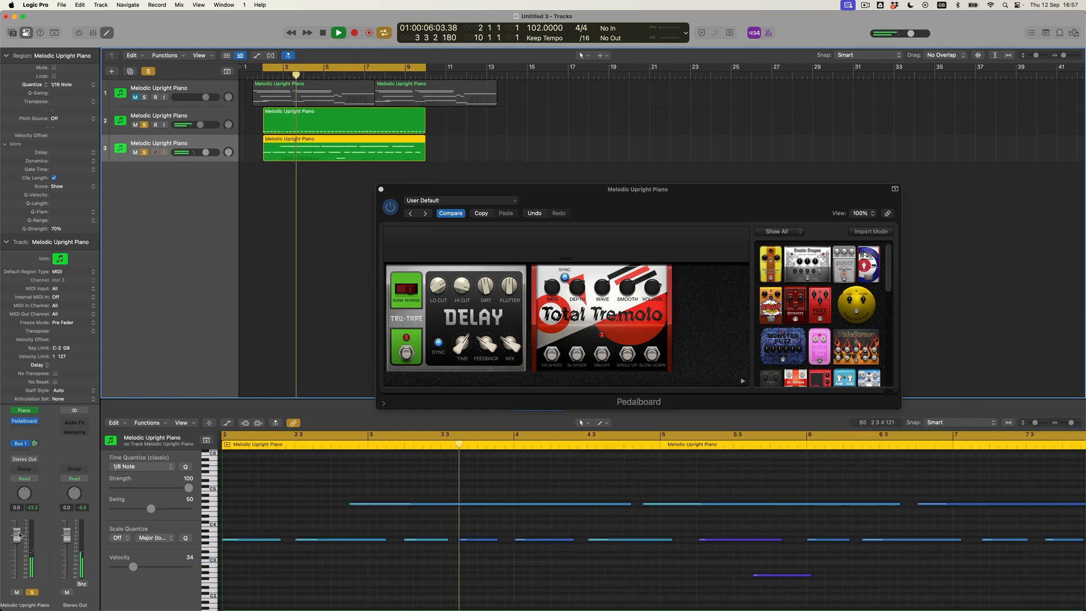
pyautogui.press('Up')
pyautogui.moveTo(25, 532); pyautogui.dragTo(26, 536)
pyautogui.moveTo(479, 192); pyautogui.dragTo(526, 122)
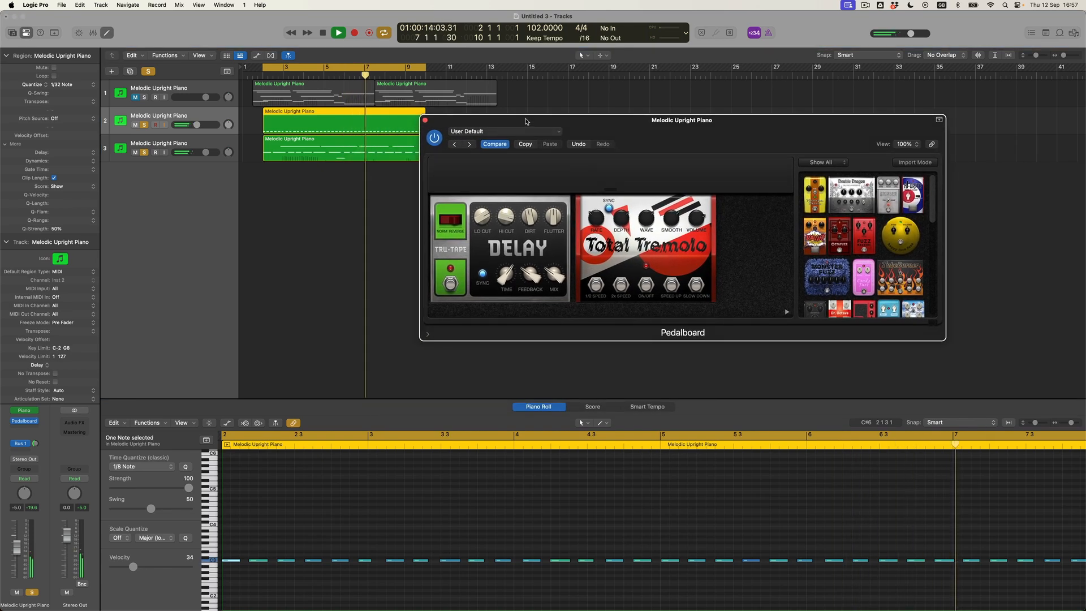
# Step: Remove the Total Tremolo pedal from the third piano track's Pedalboard and close the plug-in
pyautogui.moveTo(625, 247)
pyautogui.mouseDown()
pyautogui.moveTo(641, 247)
pyautogui.moveTo(631, 247)
pyautogui.mouseUp()
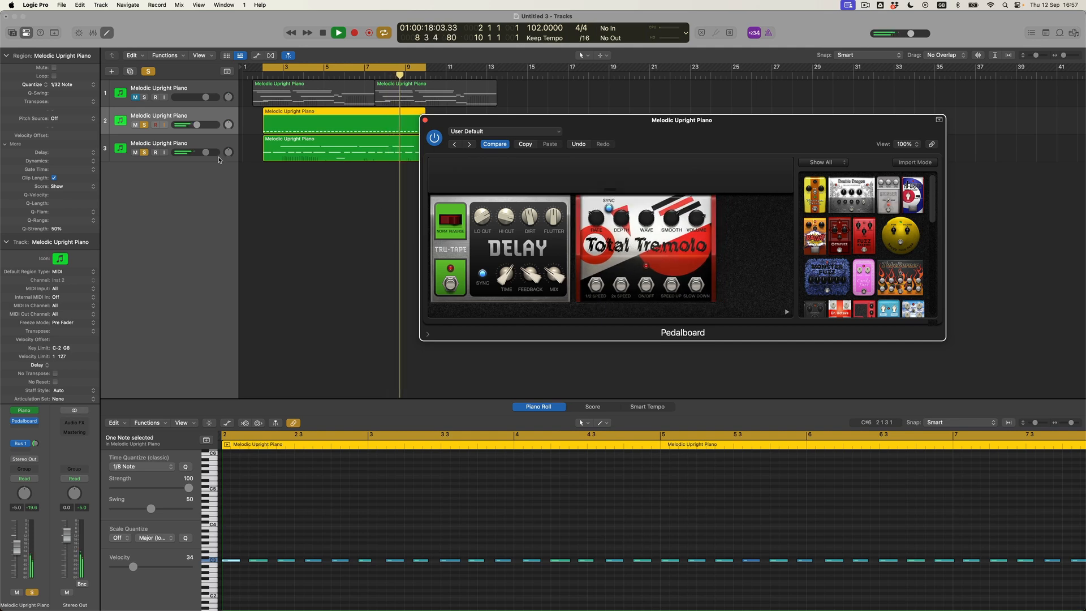
pyautogui.click(180, 143)
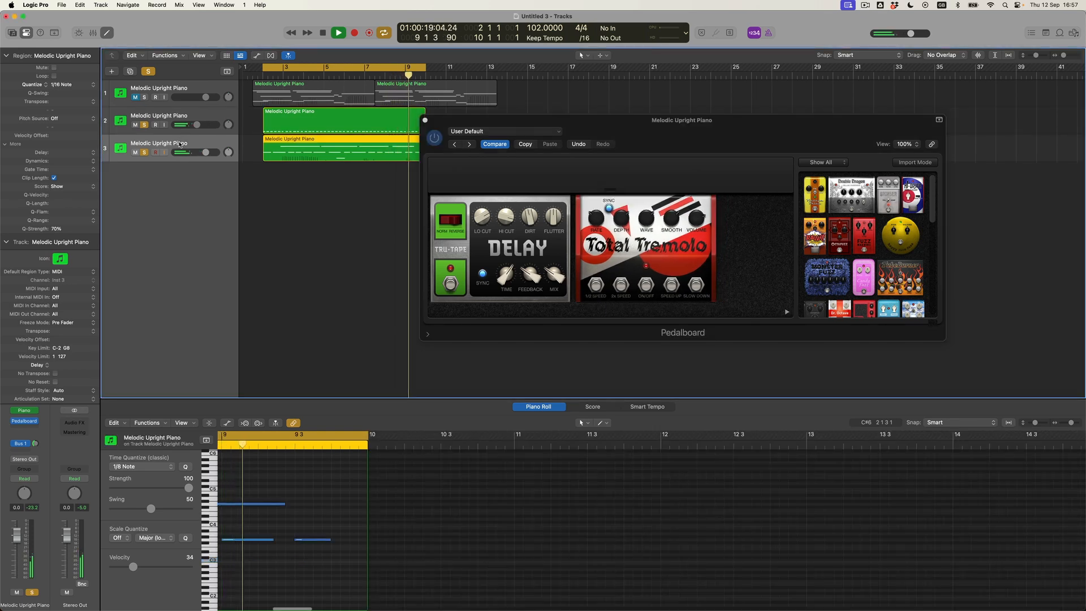
pyautogui.click(25, 422)
pyautogui.click(25, 422)
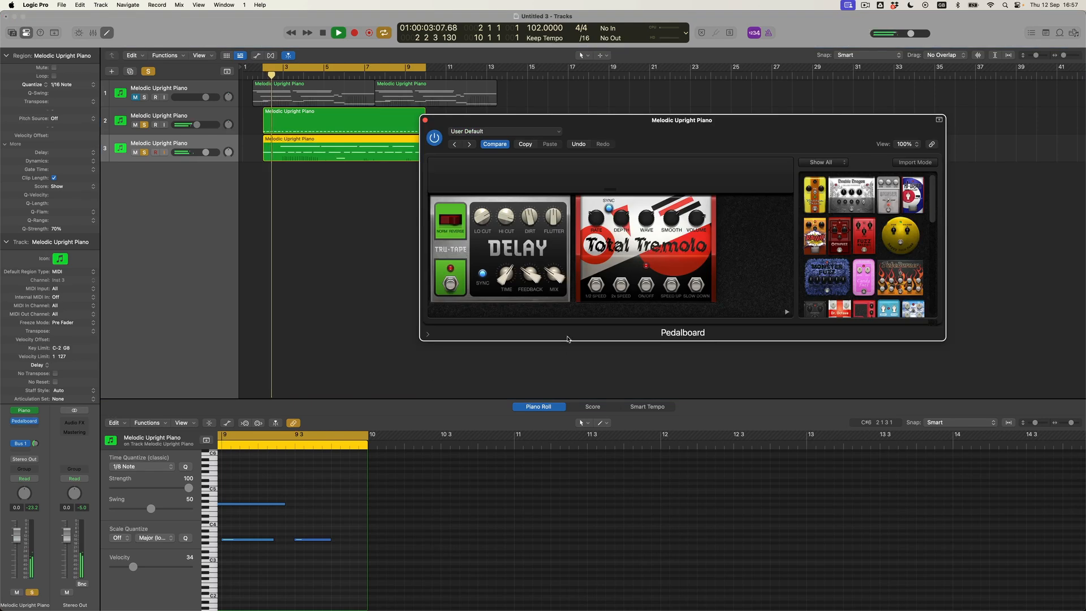
pyautogui.moveTo(622, 258); pyautogui.dragTo(852, 258)
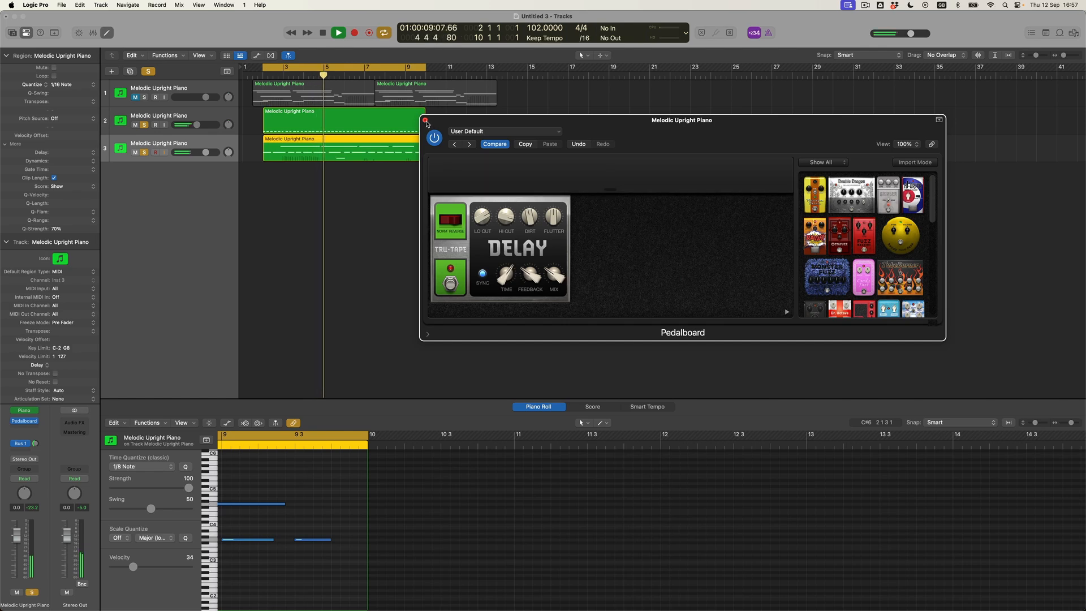
pyautogui.click(425, 120)
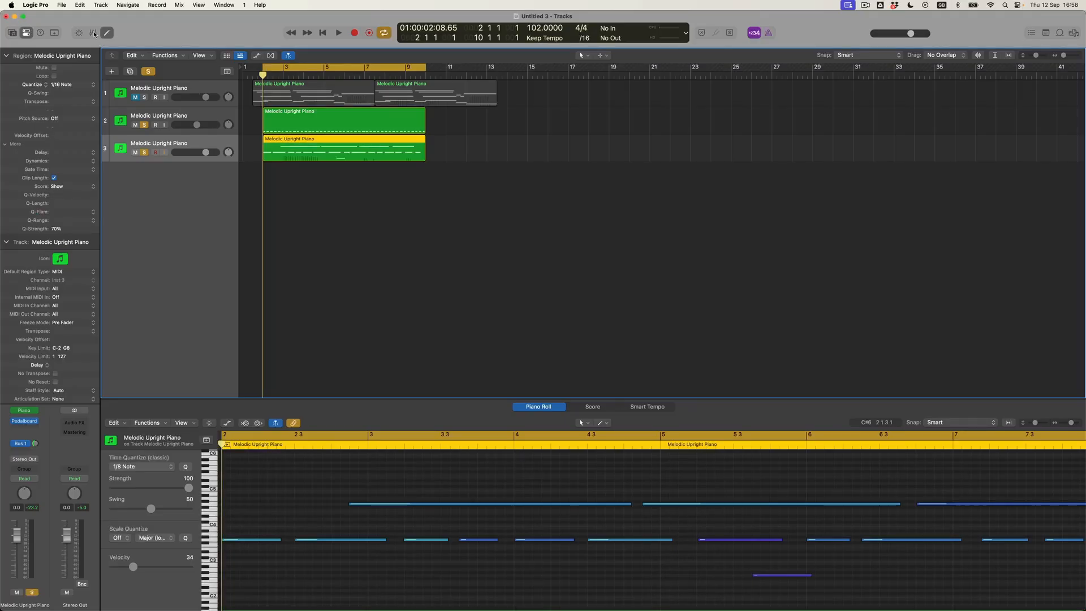
# Step: Show the mixer, switch the second and third piano channels to Stereo Pan, and pan them to -20 and +20
pyautogui.click(94, 33)
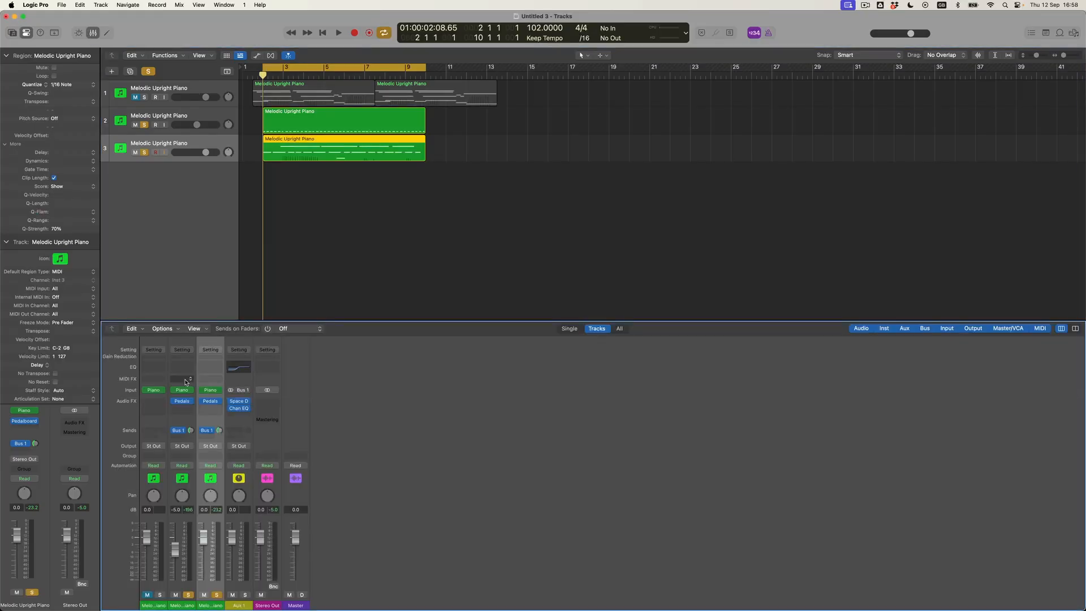
pyautogui.rightClick(184, 500)
pyautogui.click(192, 508)
pyautogui.rightClick(213, 501)
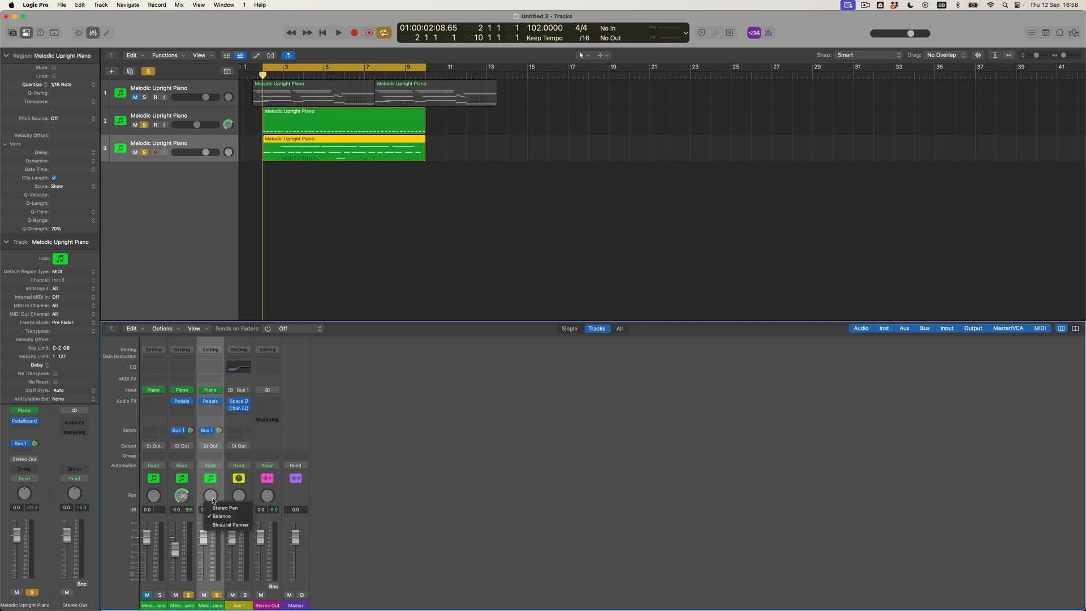
pyautogui.click(215, 508)
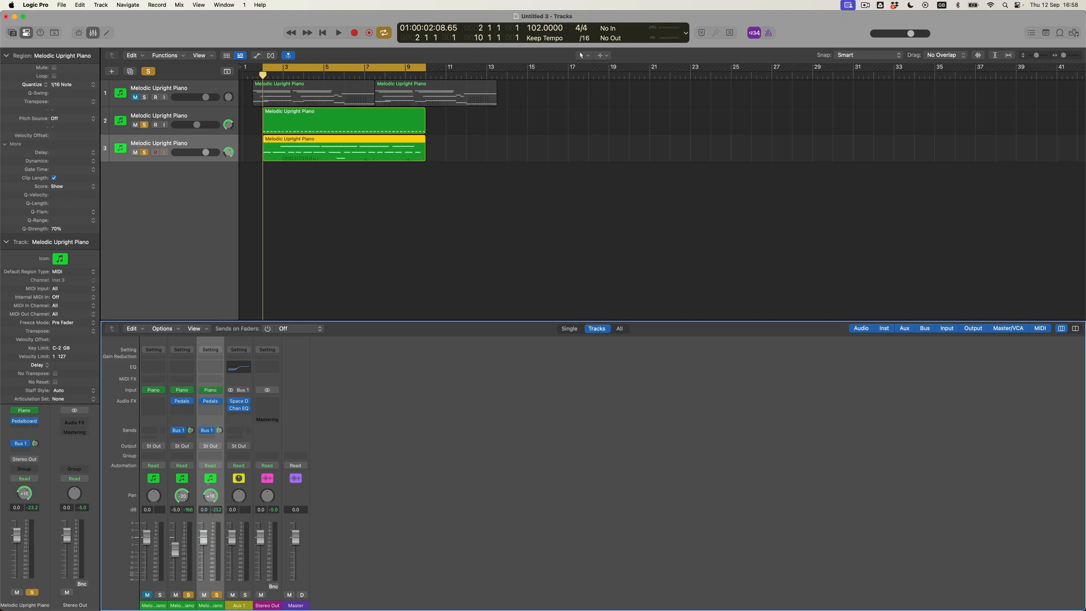
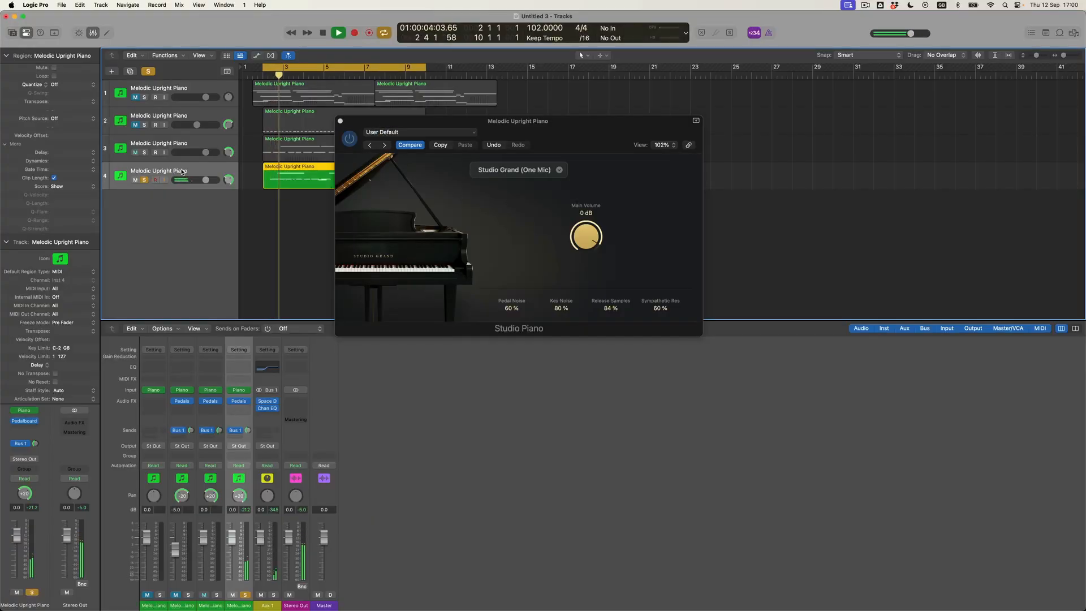
# Step: Move the Studio Piano window clear of the tracks and solo the second and third piano tracks alongside the fourth
pyautogui.moveTo(543, 121); pyautogui.dragTo(708, 288)
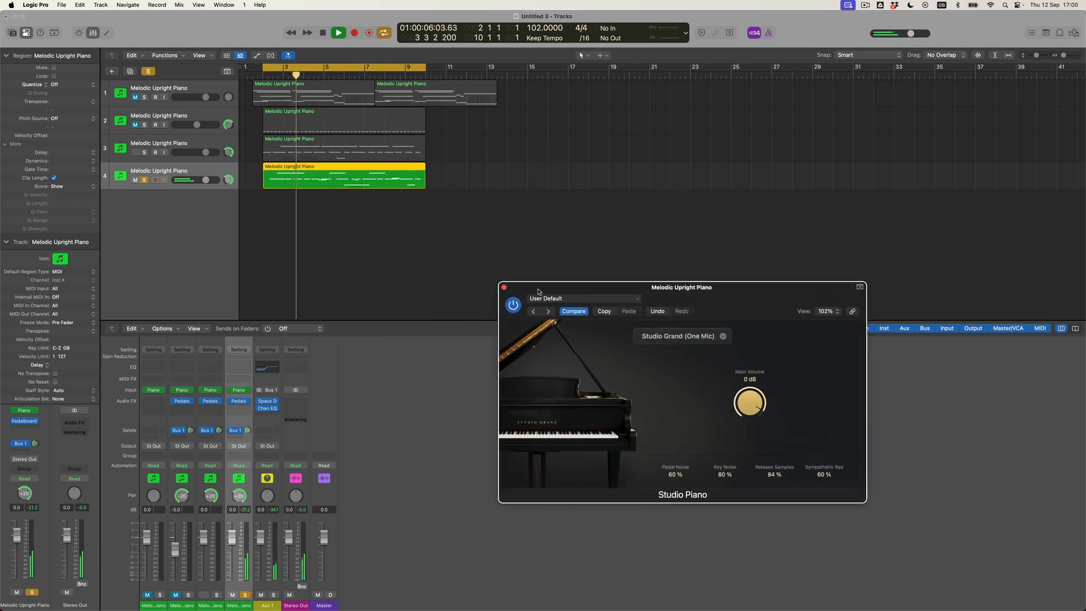
pyautogui.click(145, 153)
pyautogui.click(144, 125)
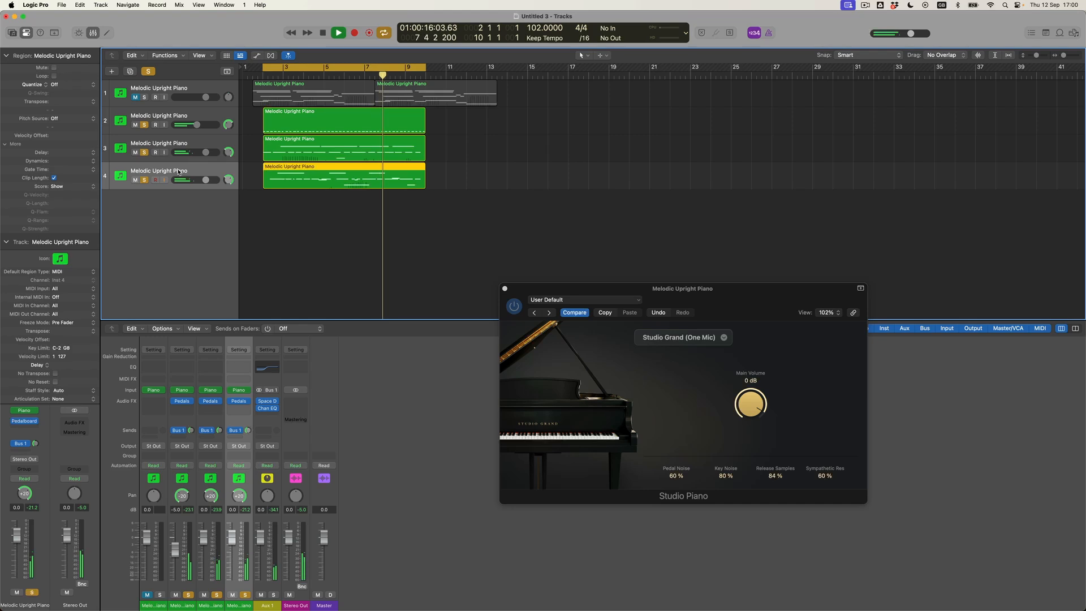
# Step: Quantize the fourth piano track's region to 1/16 Note with a Q-Strength of 76%
pyautogui.click(85, 84)
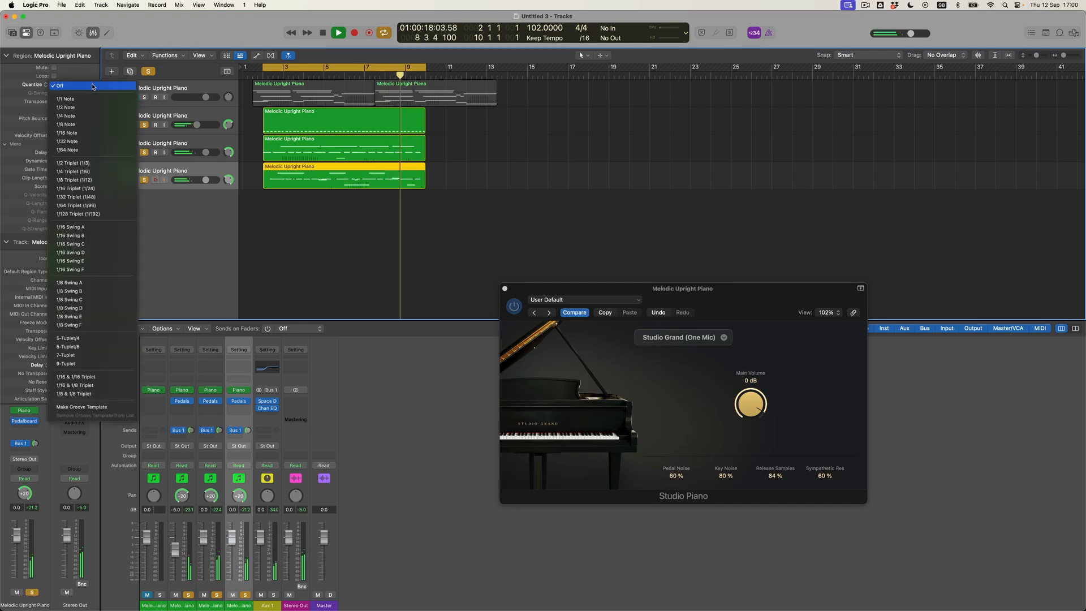
pyautogui.click(92, 133)
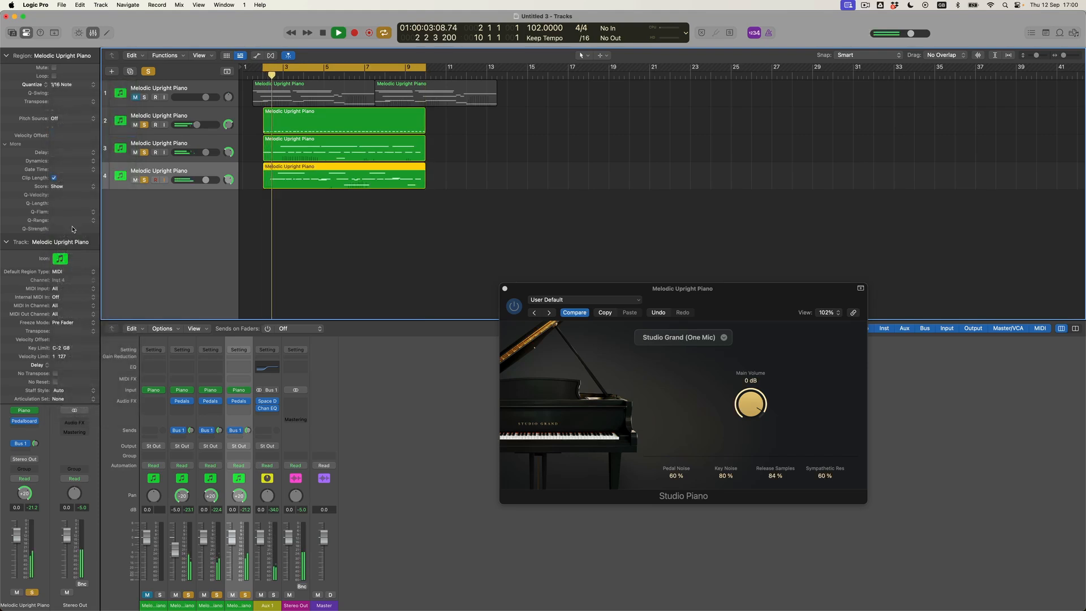
pyautogui.scroll(-2, 74, 229)
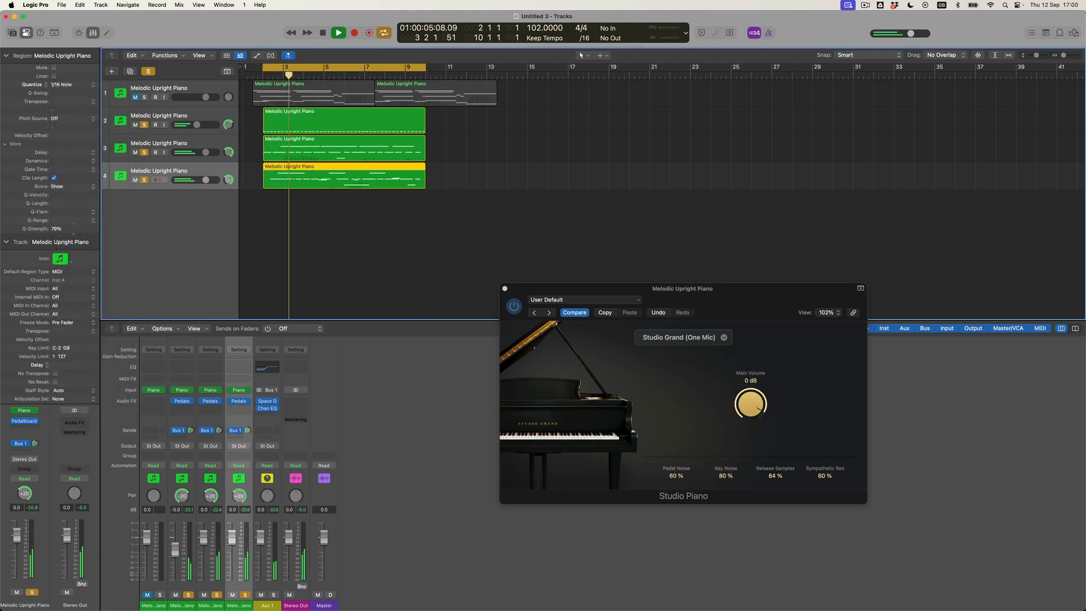
pyautogui.scroll(-1, 74, 230)
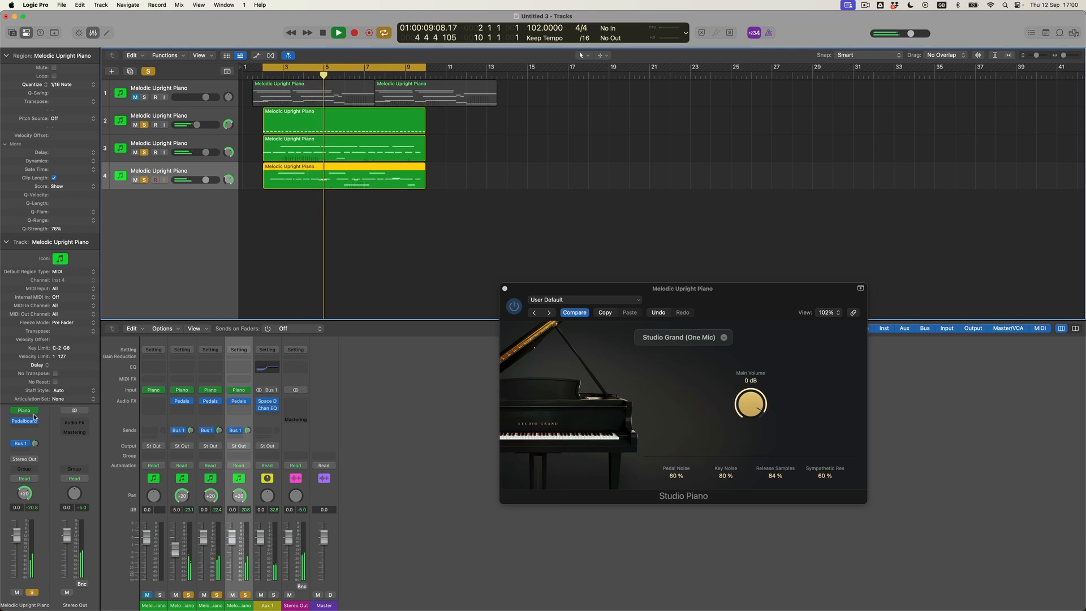
# Step: Insert a Tremolo after the Pedalboard on the fourth piano track with a 2 Bars rate and 43% smoothing, and close it
pyautogui.moveTo(25, 423)
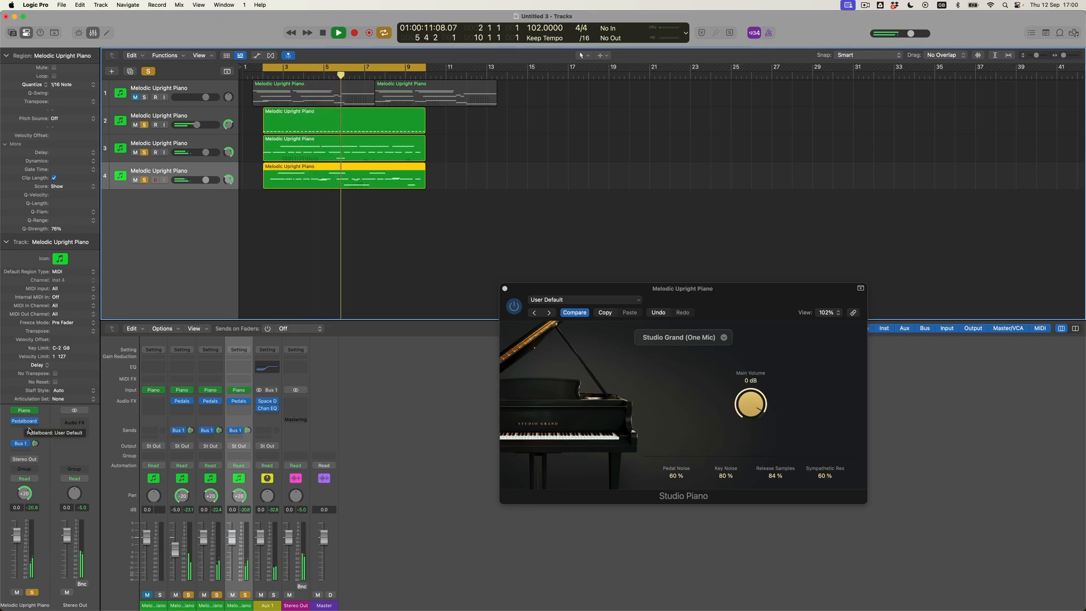
pyautogui.click(27, 430)
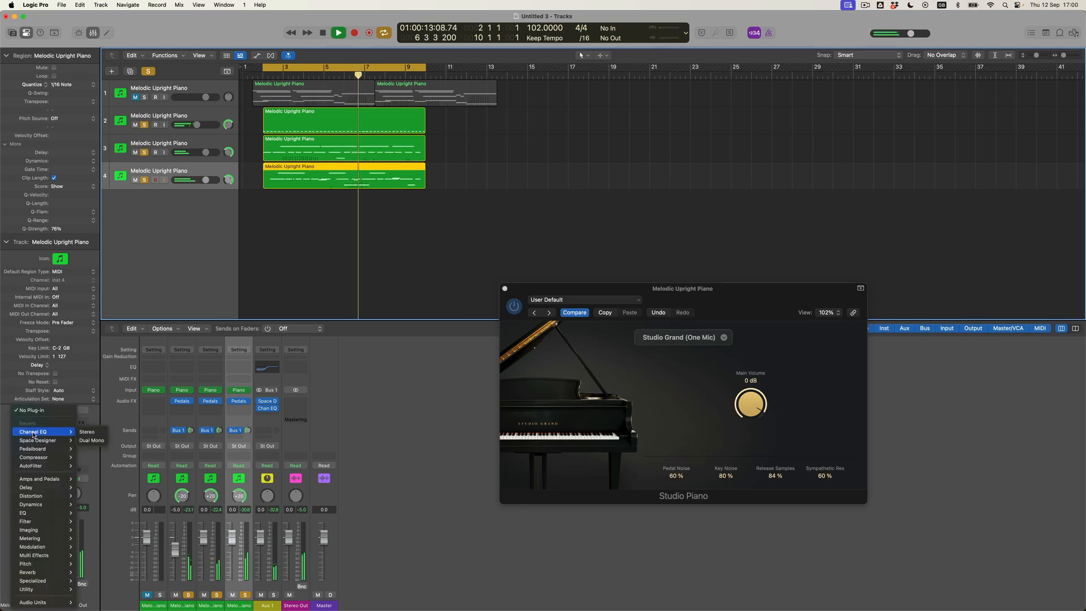
pyautogui.moveTo(44, 546)
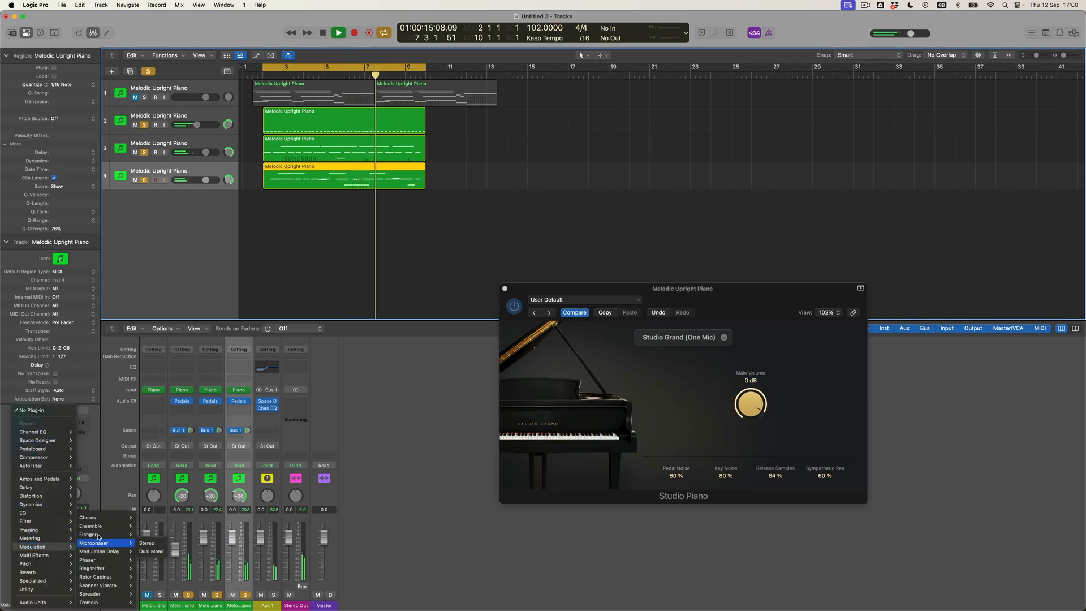
pyautogui.moveTo(104, 603)
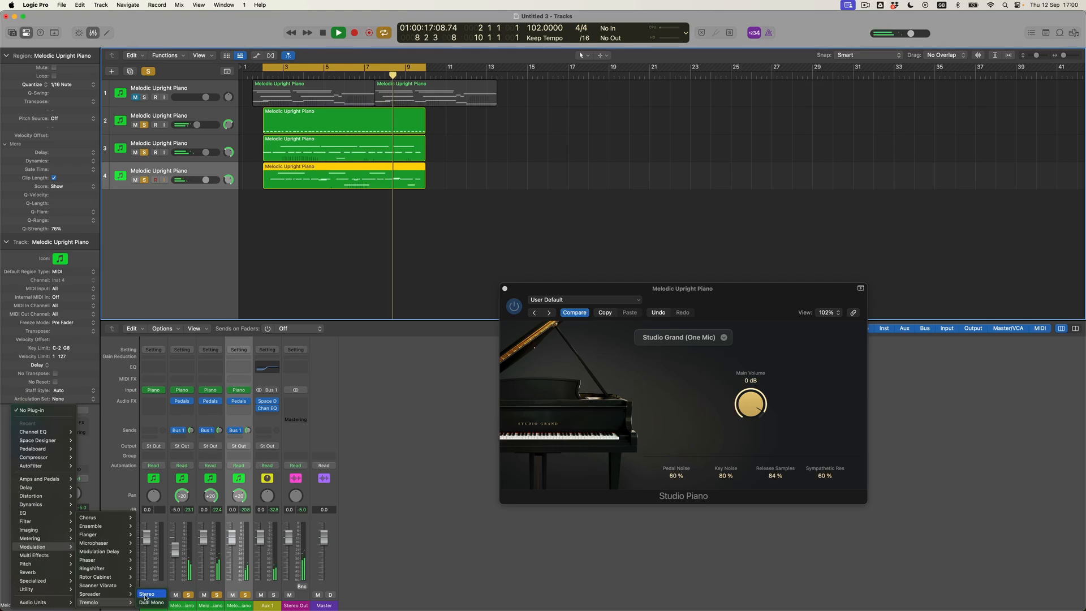
pyautogui.click(151, 603)
pyautogui.moveTo(406, 245); pyautogui.dragTo(410, 249)
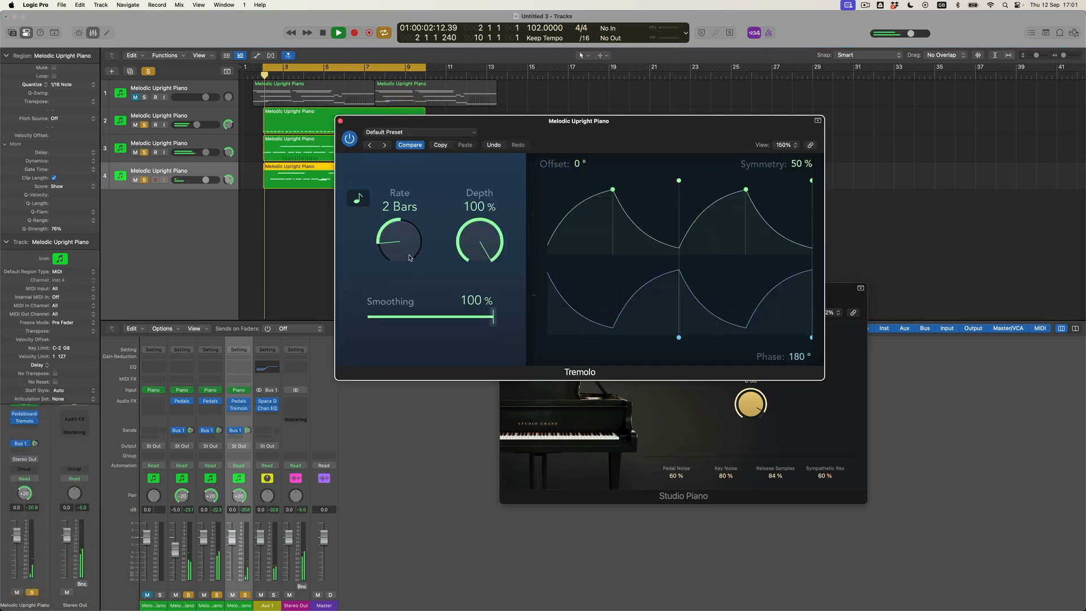
pyautogui.moveTo(493, 316); pyautogui.dragTo(423, 316)
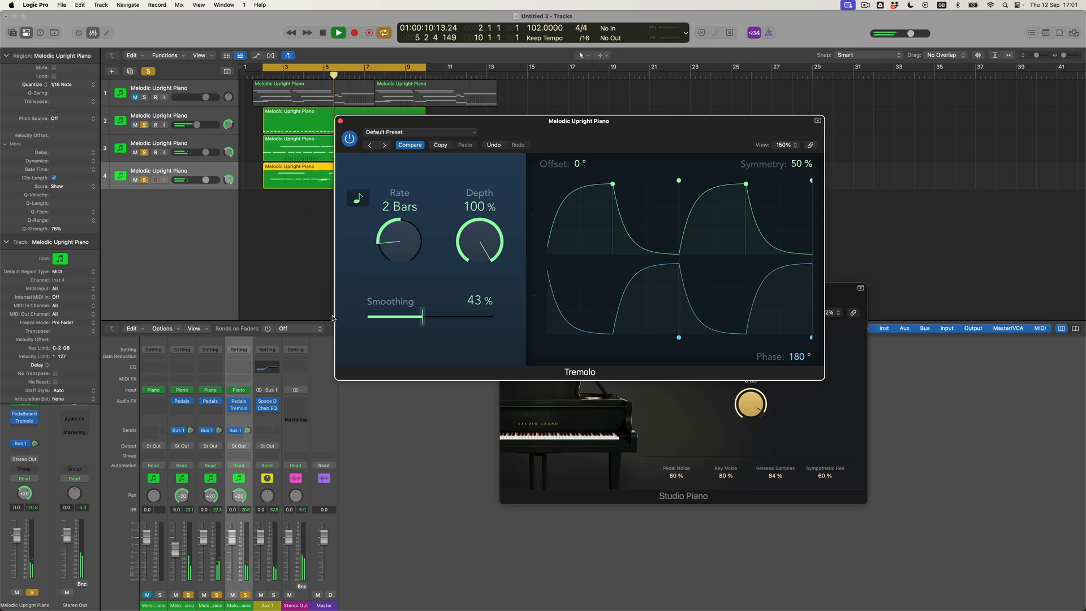
pyautogui.click(340, 121)
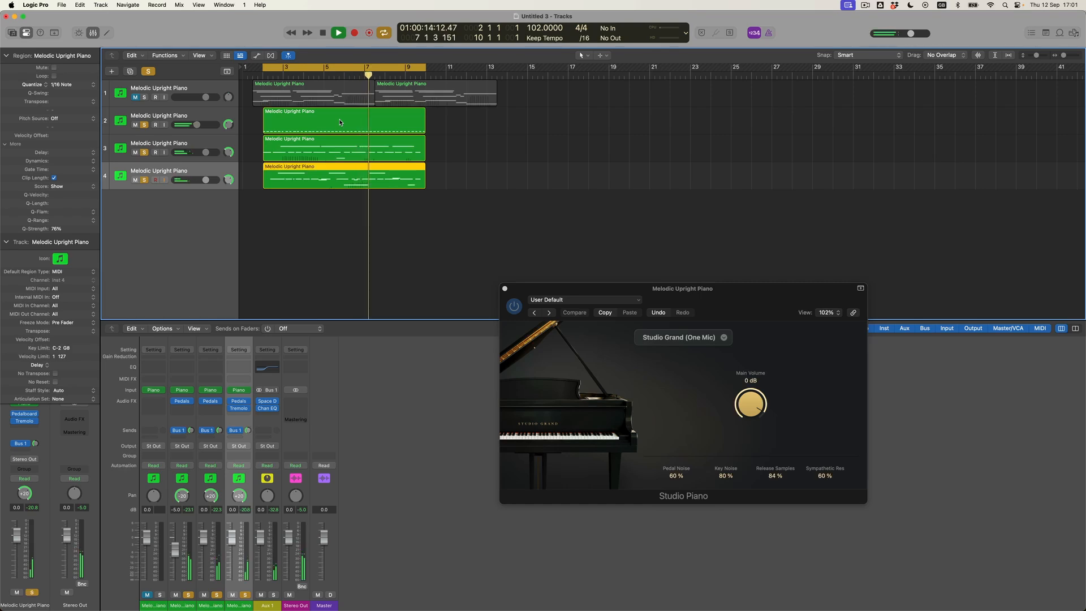
# Step: Rename the second piano track as "Piano Pattern 1" and copy that name
pyautogui.click(339, 122)
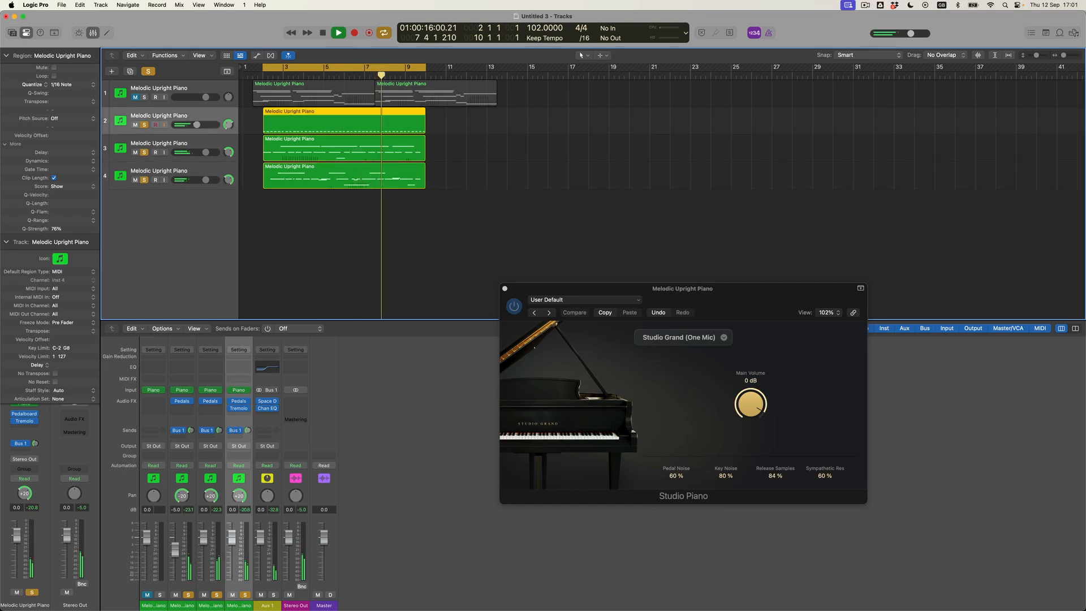
pyautogui.keyDown('shift'); pyautogui.click(184, 174); pyautogui.keyUp('shift')
pyautogui.doubleClick(178, 116)
pyautogui.write('Piano Pattern 1')
pyautogui.press('Return')
pyautogui.doubleClick(173, 117)
pyautogui.hotkey('ctrl', 'c')
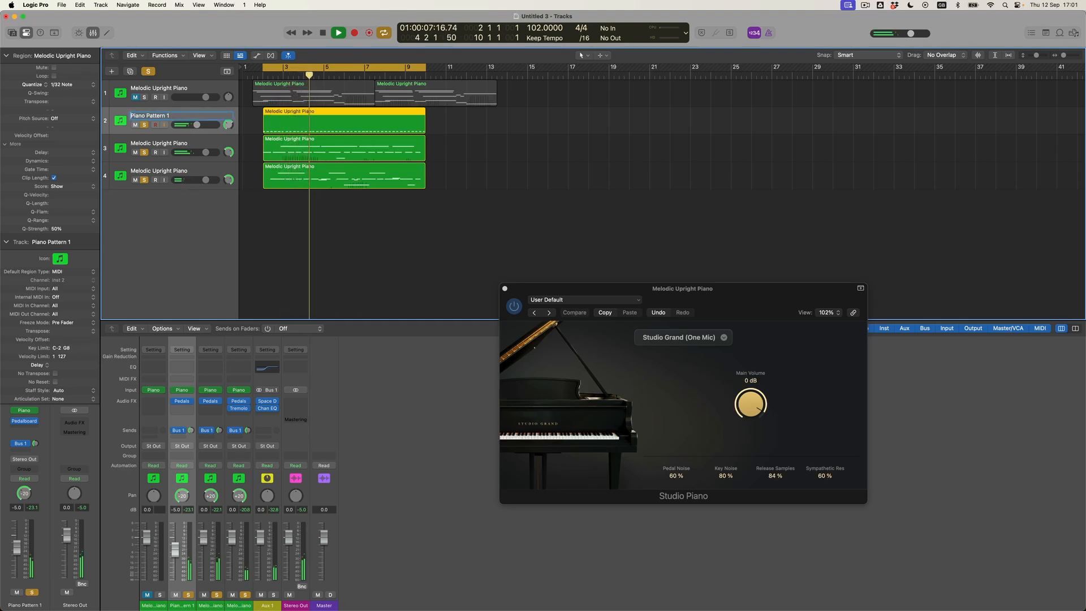
# Step: Rename the third piano track as "Piano Pattern 2", reusing the copied name
pyautogui.doubleClick(193, 144)
pyautogui.hotkey('ctrl', 'v')
pyautogui.press('BackSpace')
pyautogui.write('2')
pyautogui.press('Return')
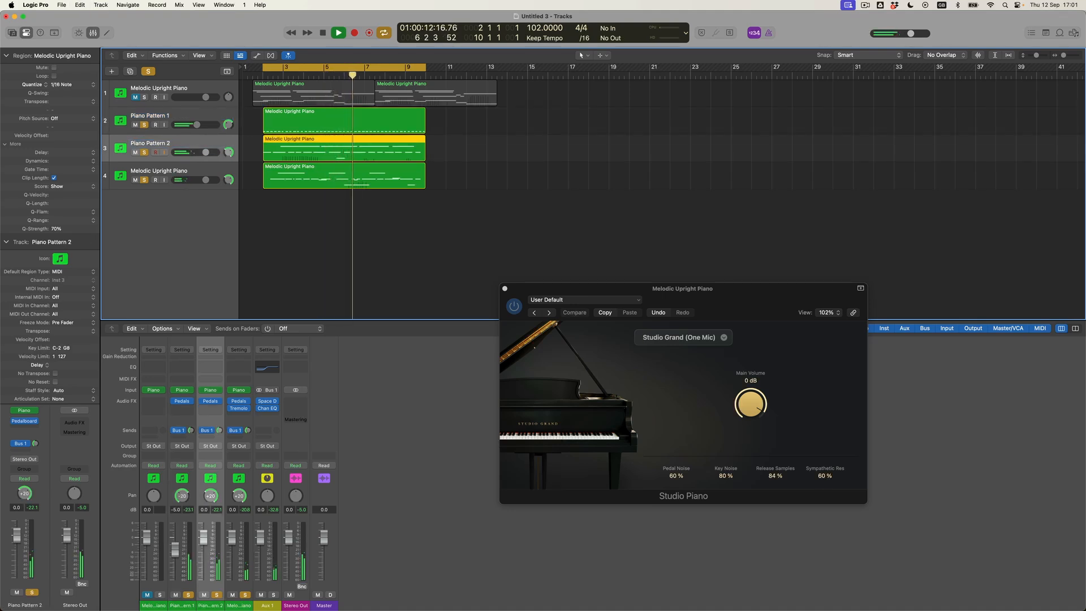
# Step: Rename the fourth piano track as "Piano Pattern 3", reusing the copied name
pyautogui.doubleClick(174, 171)
pyautogui.hotkey('ctrl', 'v')
pyautogui.press('BackSpace')
pyautogui.write('3')
pyautogui.press('Return')
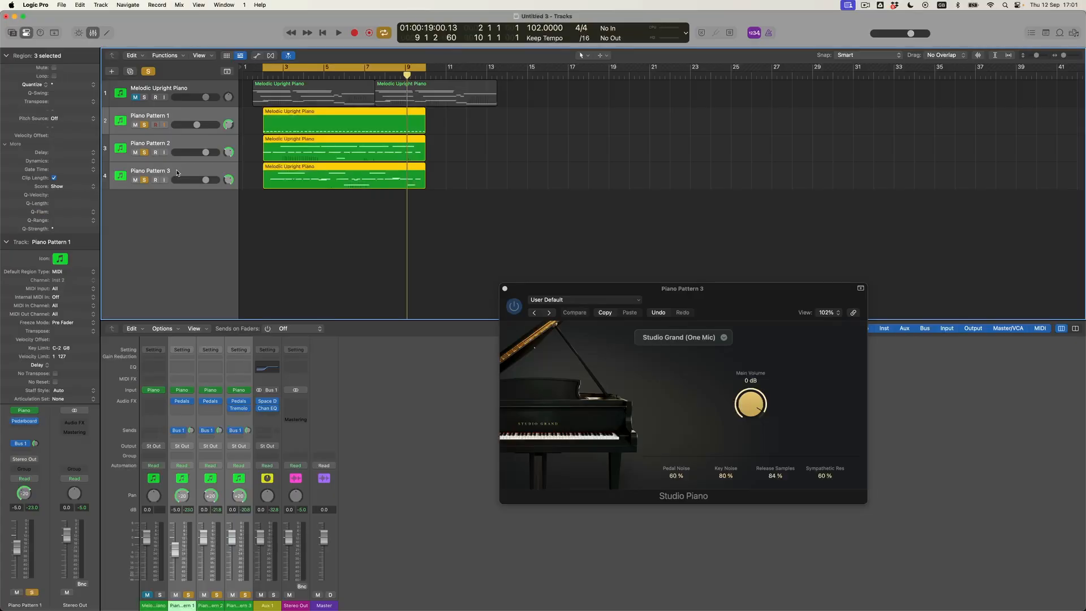
# Step: Insert an Arpeggiator on Piano Pattern 3 with random note order and a 1/8 Dotted rate, and audition it
pyautogui.click(177, 173)
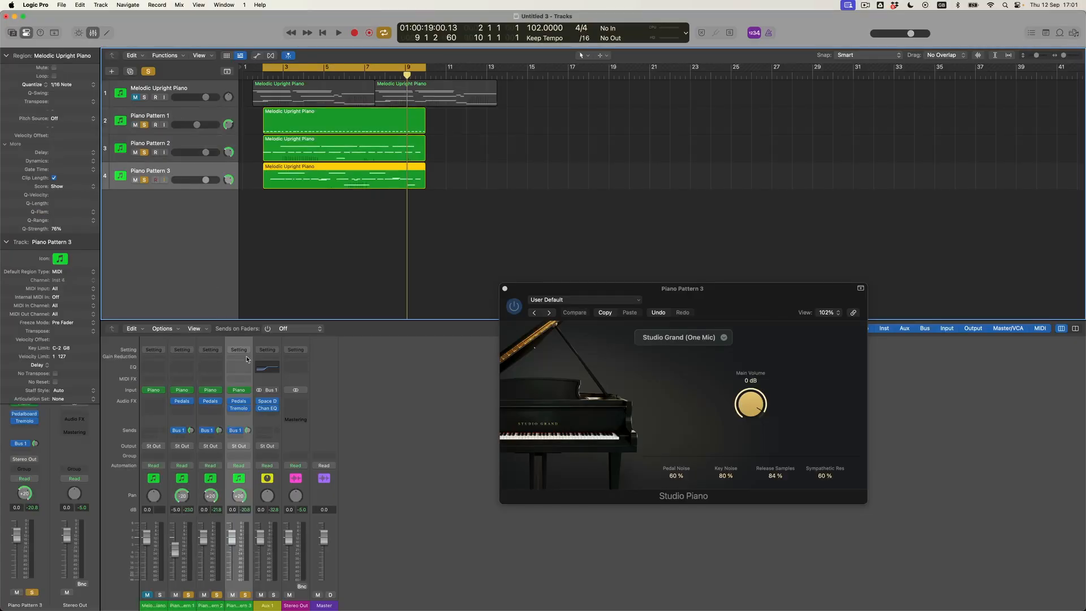
pyautogui.click(248, 381)
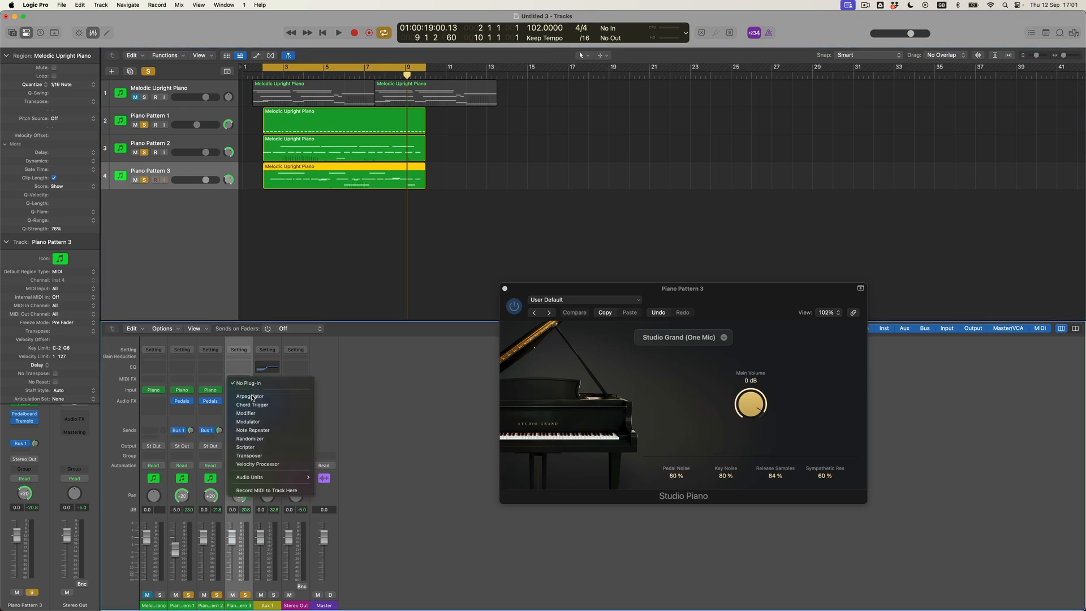
pyautogui.press('Escape')
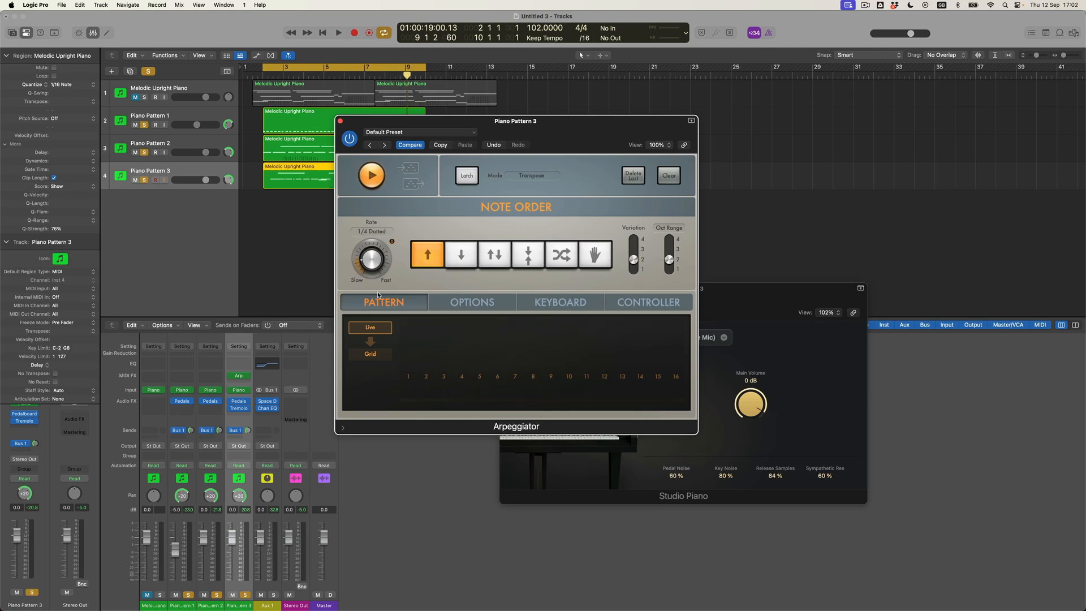
pyautogui.click(552, 255)
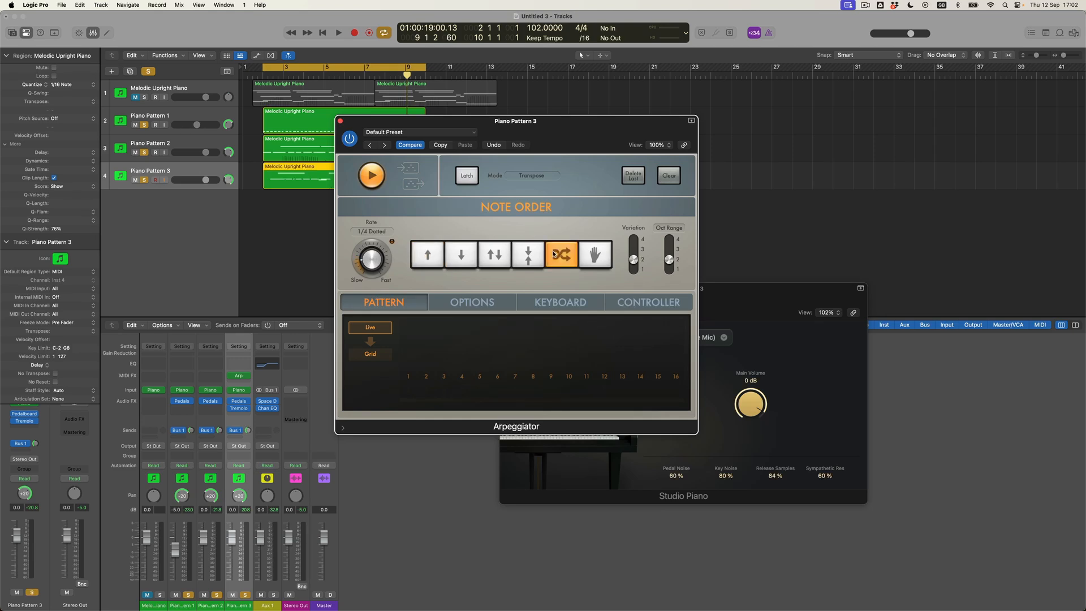
pyautogui.click(148, 175)
pyautogui.press('space')
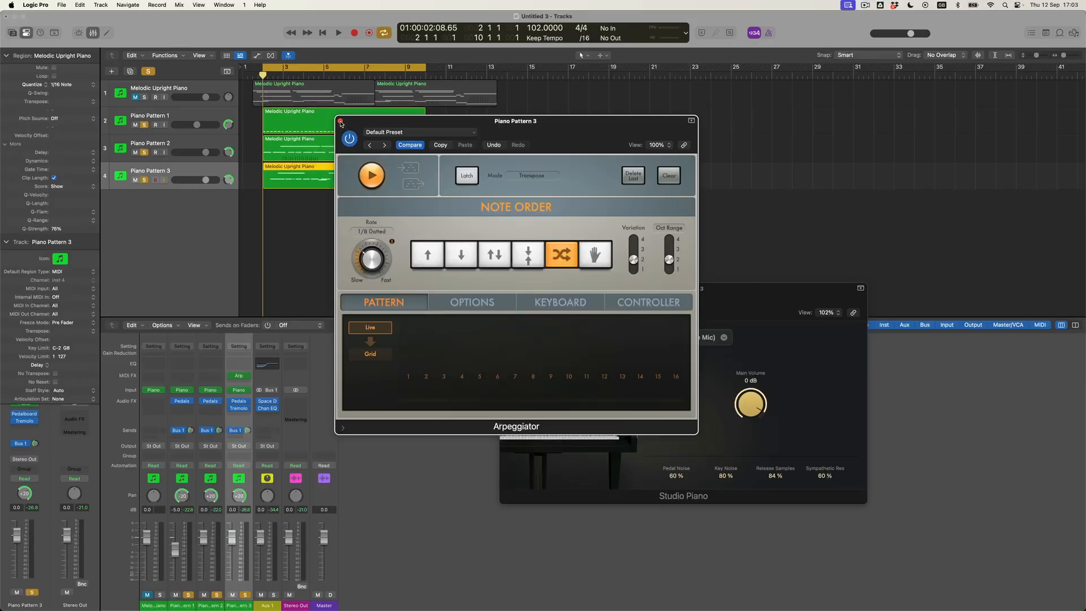
# Step: Close the Arpeggiator and repeat the three piano pattern regions once, directly after the originals
pyautogui.click(345, 124)
pyautogui.moveTo(468, 190); pyautogui.dragTo(493, 131)
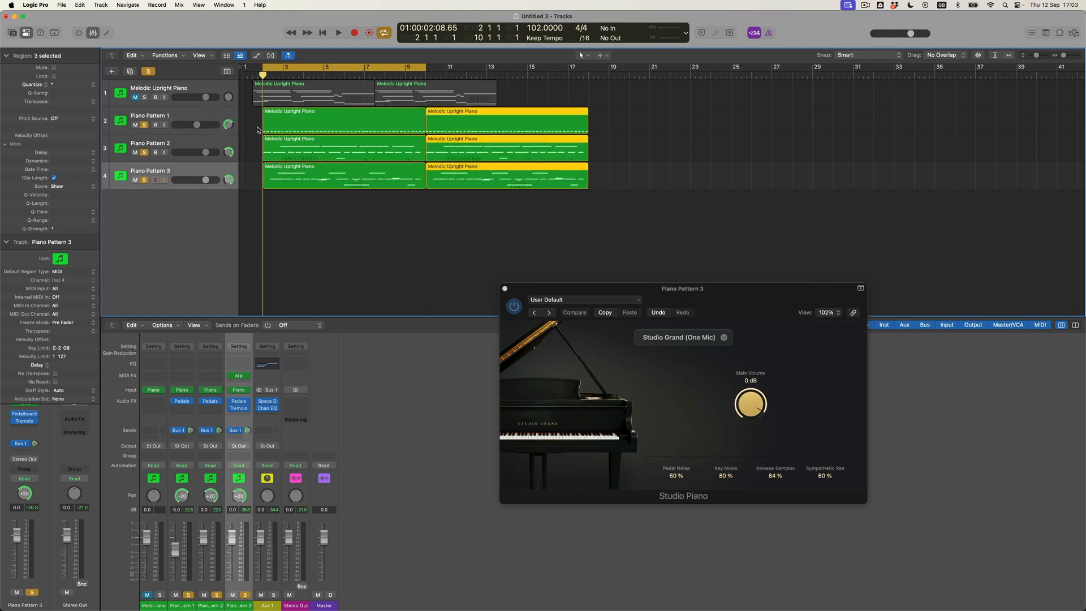
# Step: Show automation and draw volume swells over Piano Pattern 1's first region, from -12.0 dB through -5.0, -9.3 and -5.4 to -12.3 dB
pyautogui.click(187, 115)
pyautogui.press('a')
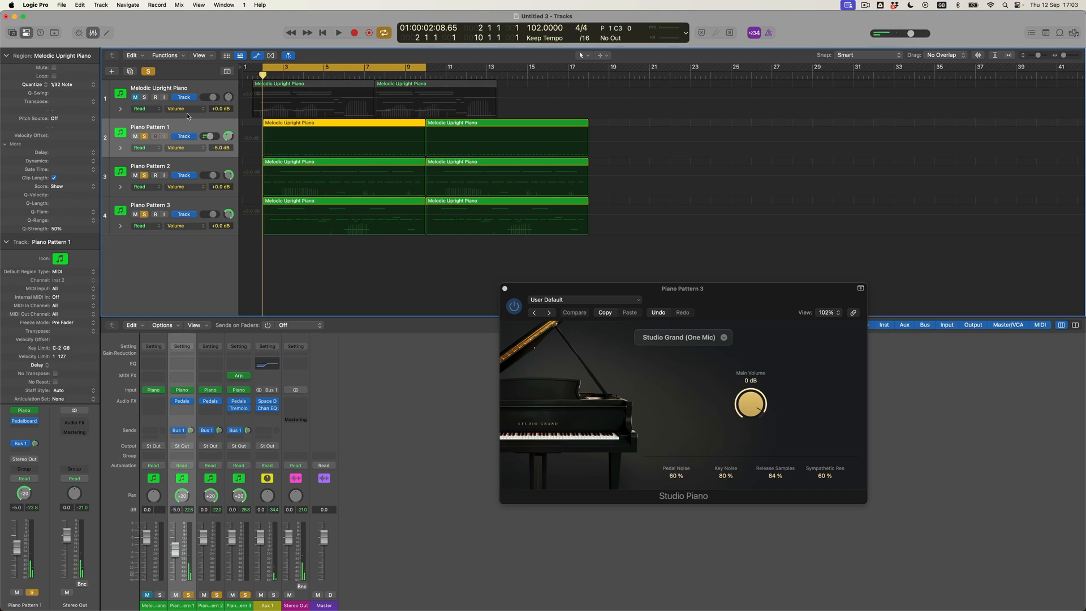
pyautogui.press('super+Down')
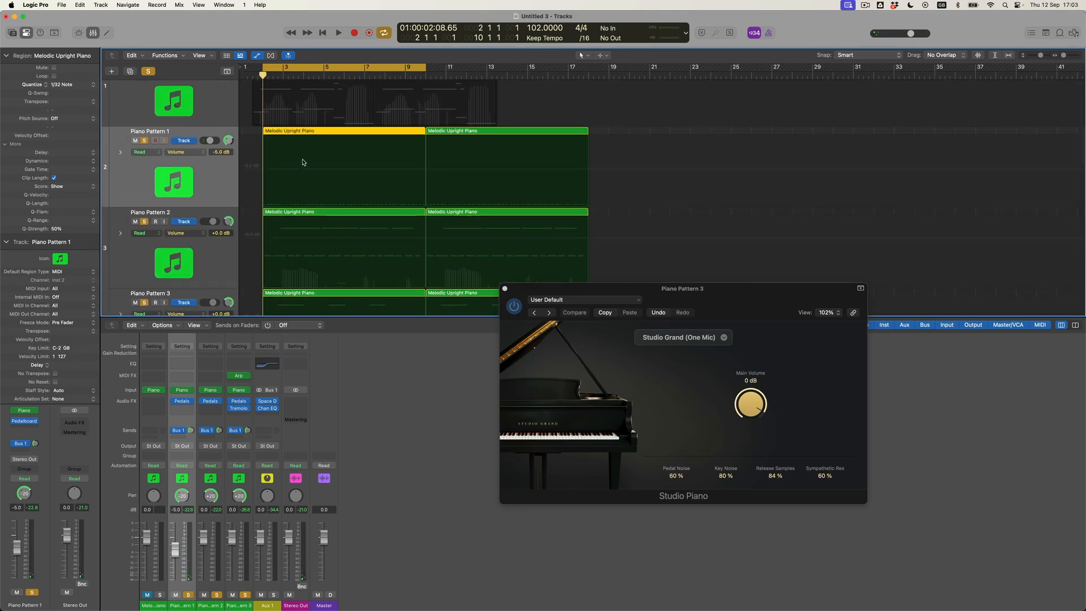
pyautogui.click(308, 172)
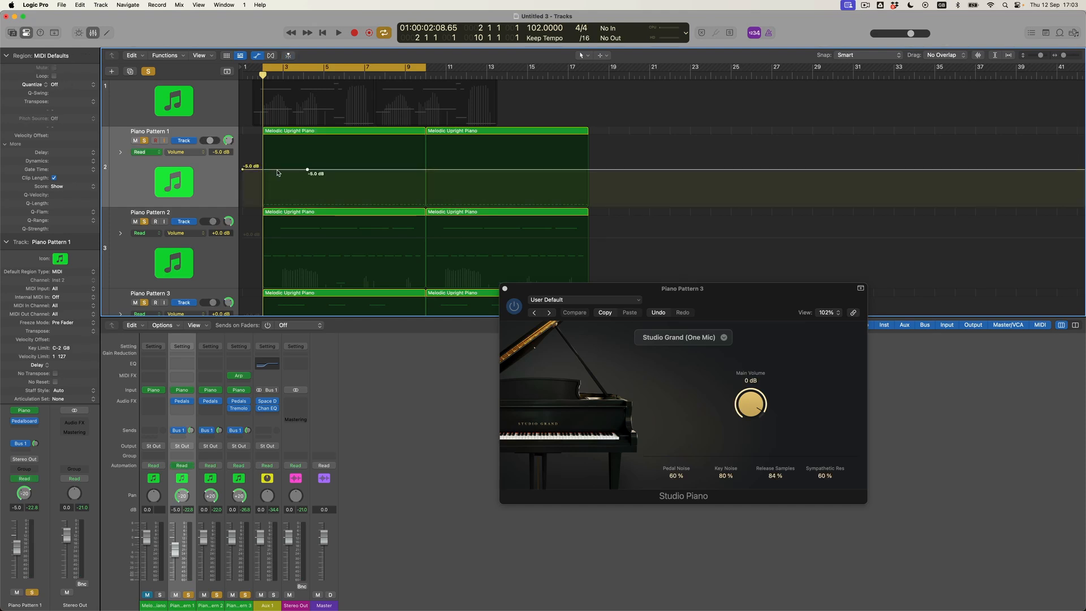
pyautogui.moveTo(258, 173); pyautogui.dragTo(415, 182)
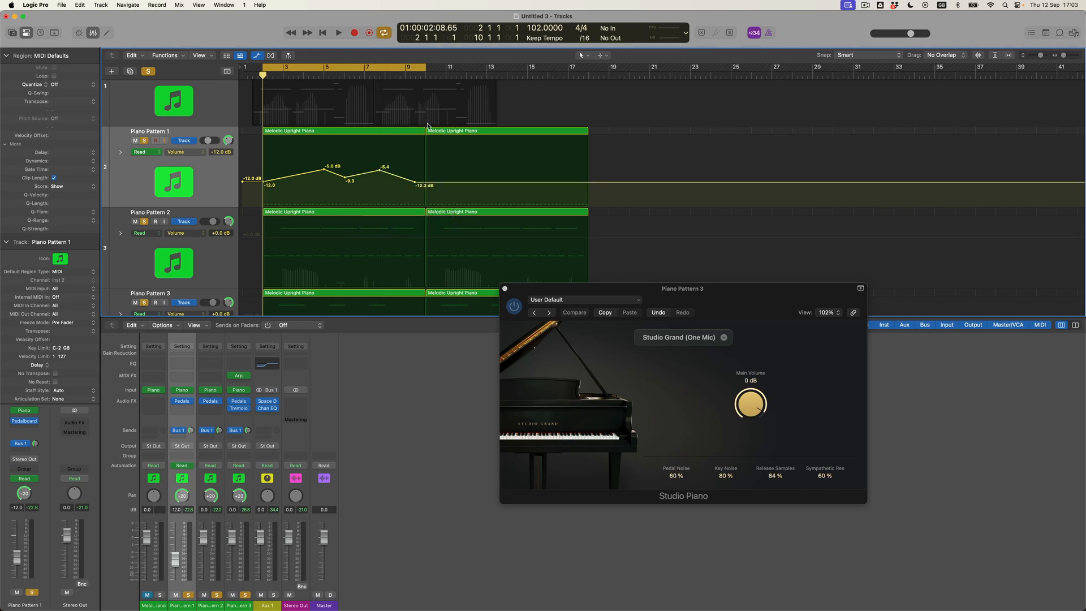
# Step: Extend the cycle range over the repeated regions and add two volume swells on Piano Pattern 1's second region, dipping to -12.3 dB between peaks
pyautogui.moveTo(425, 69); pyautogui.dragTo(565, 125)
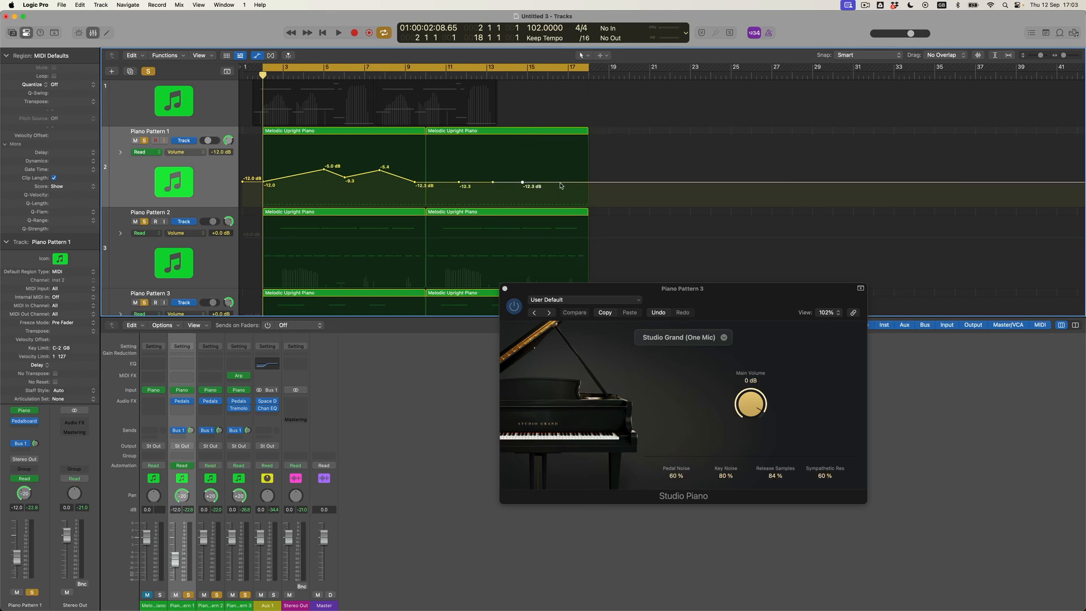
pyautogui.moveTo(460, 182); pyautogui.dragTo(459, 170)
pyautogui.moveTo(522, 182); pyautogui.dragTo(522, 168)
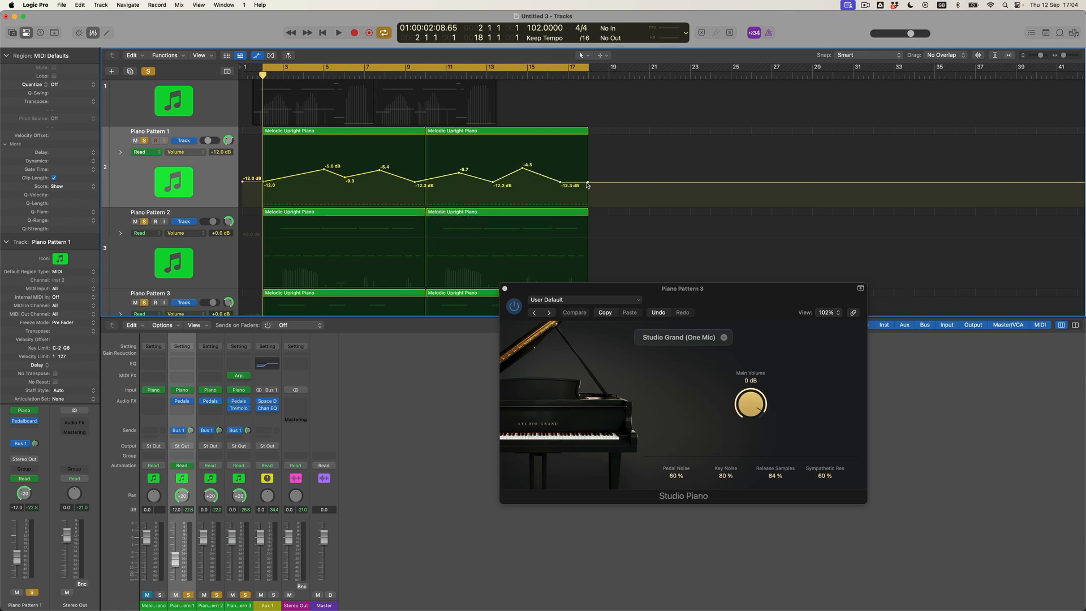
pyautogui.doubleClick(561, 182)
# Step: Turn off solo on the three piano pattern tracks and hide the track automation
pyautogui.click(145, 141)
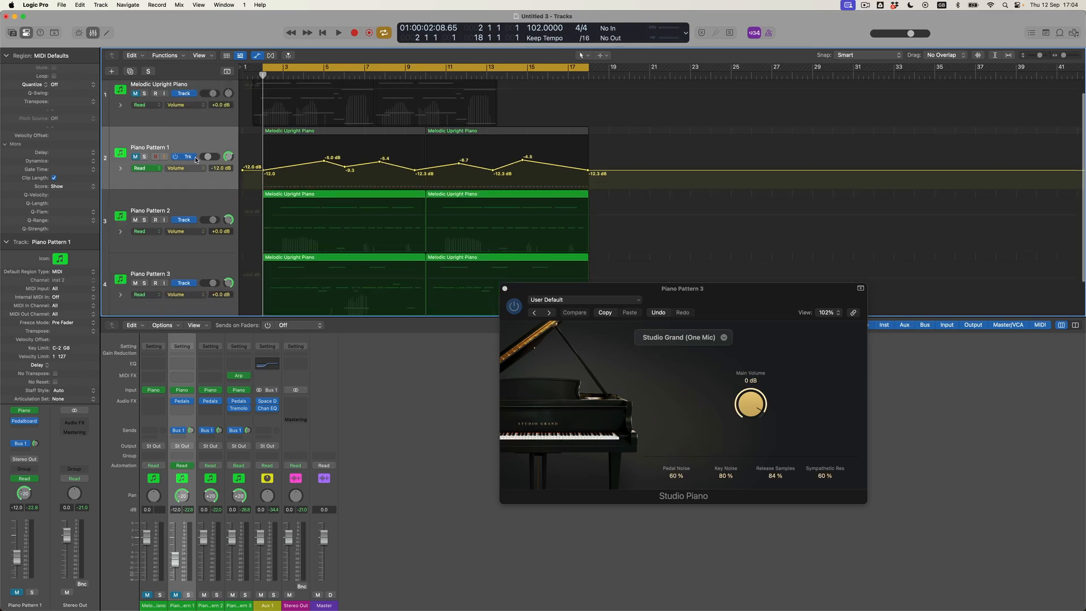
pyautogui.click(135, 152)
pyautogui.click(164, 143)
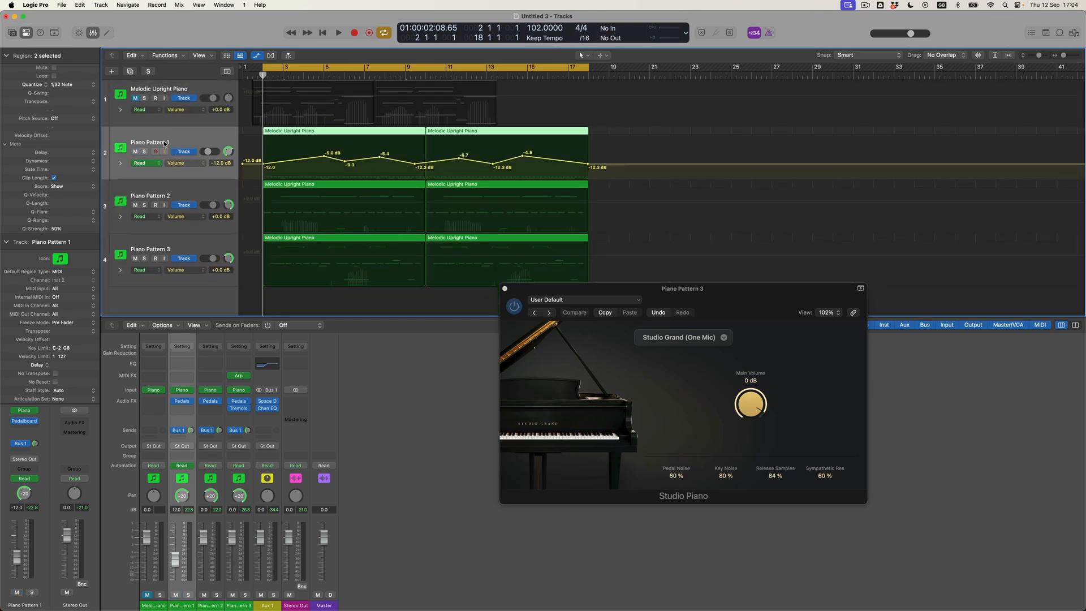
pyautogui.press('a')
# Step: Group Piano Pattern 1 to 3 in a summing stack and name it "Propulsive Pianos"
pyautogui.keyDown('shift'); pyautogui.click(187, 251); pyautogui.keyUp('shift')
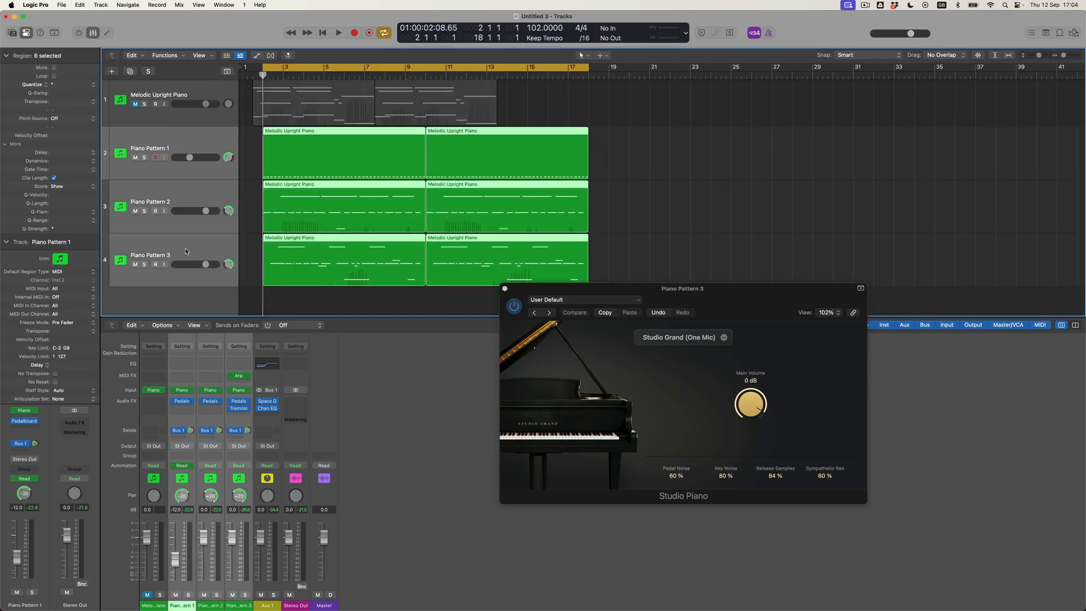
pyautogui.rightClick(176, 145)
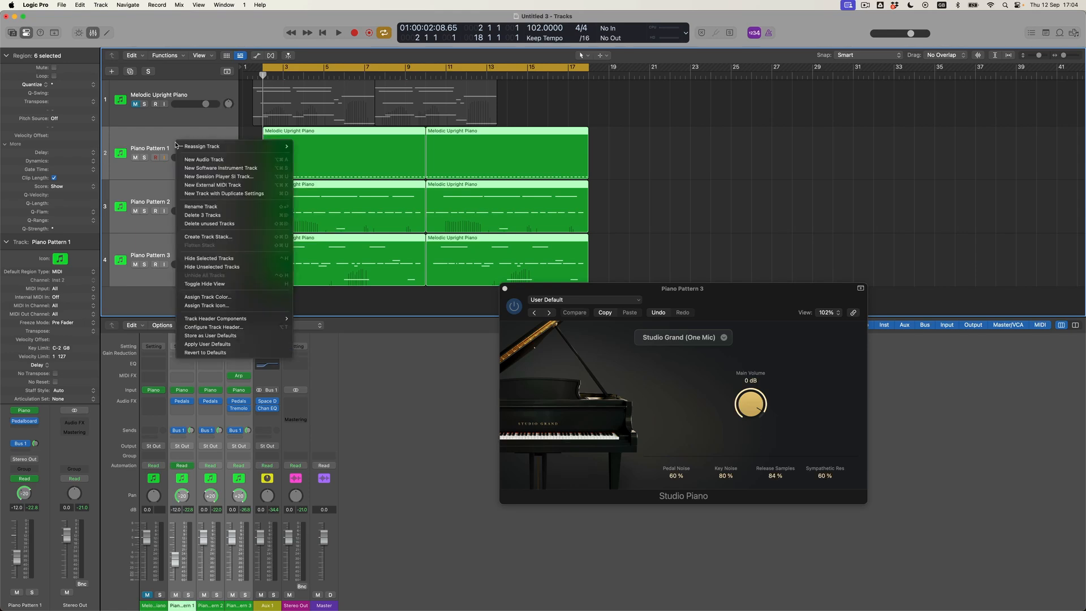
pyautogui.click(208, 236)
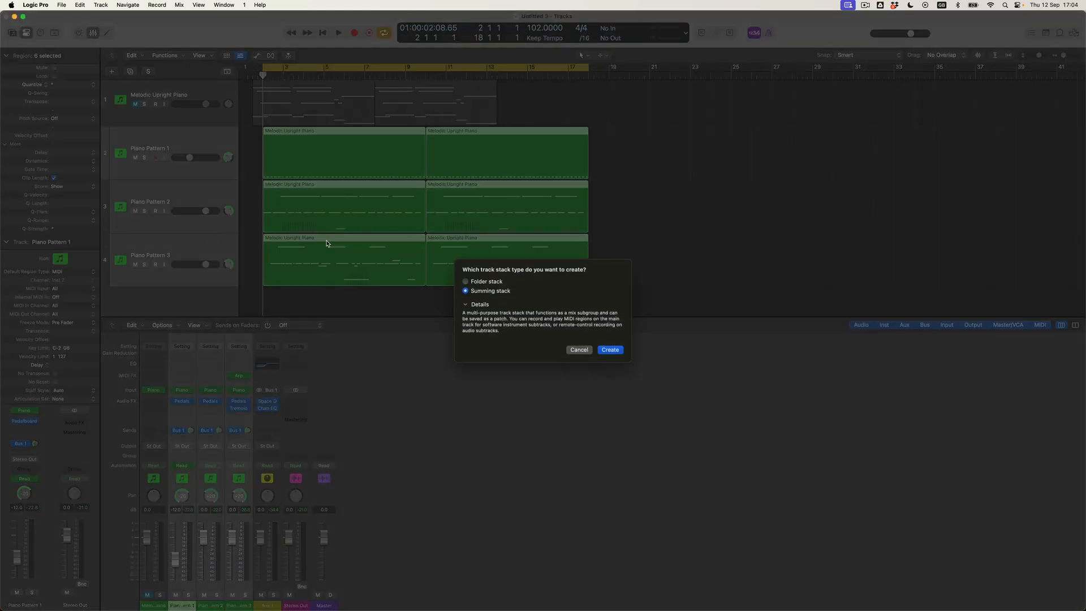
pyautogui.click(609, 350)
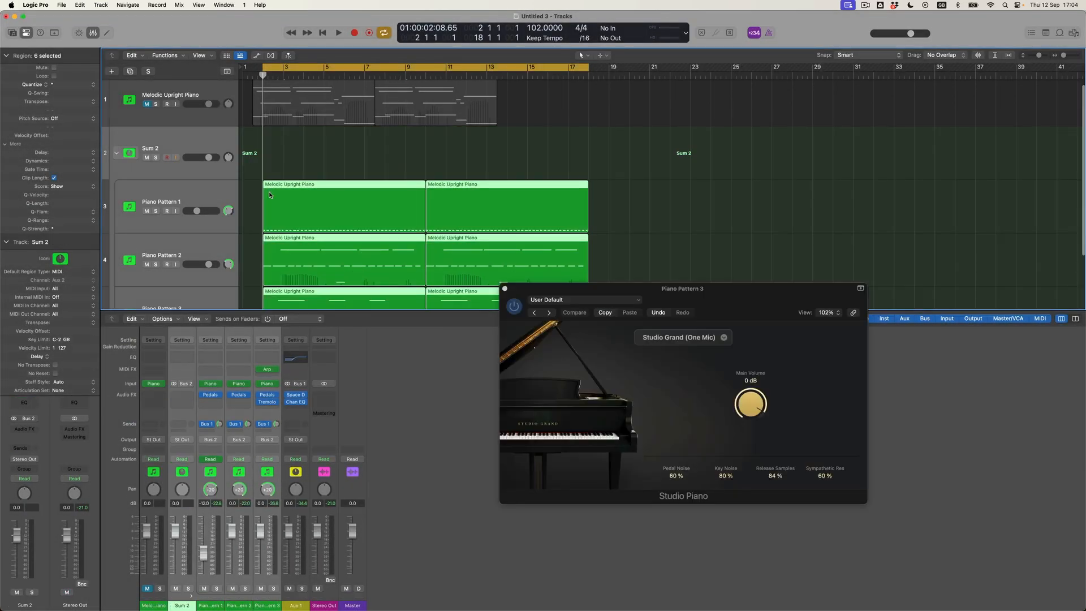
pyautogui.doubleClick(151, 146)
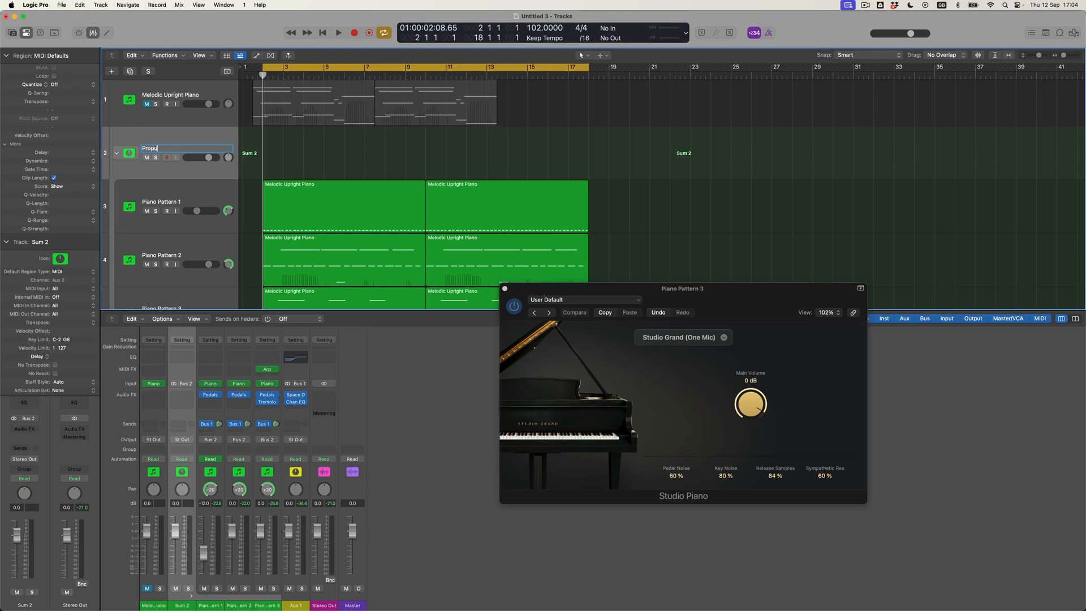
pyautogui.write('Propulsive Pianos')
pyautogui.press('Return')
# Step: Colour all six regions of the Propulsive Pianos stack dark blue-green
pyautogui.scroll(-3, 339, 133)
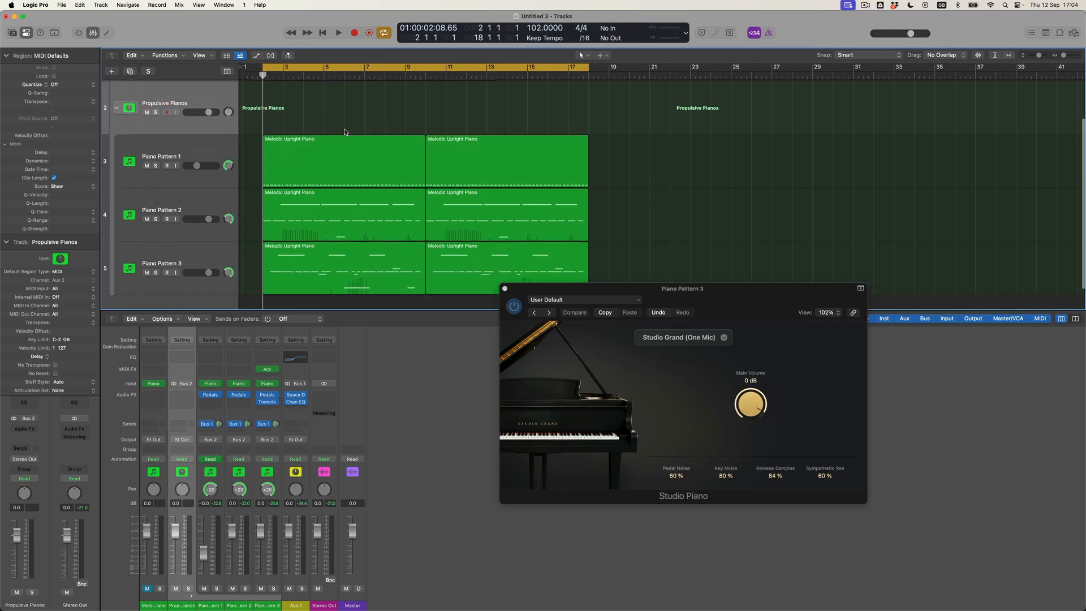
pyautogui.moveTo(633, 252); pyautogui.dragTo(362, 132)
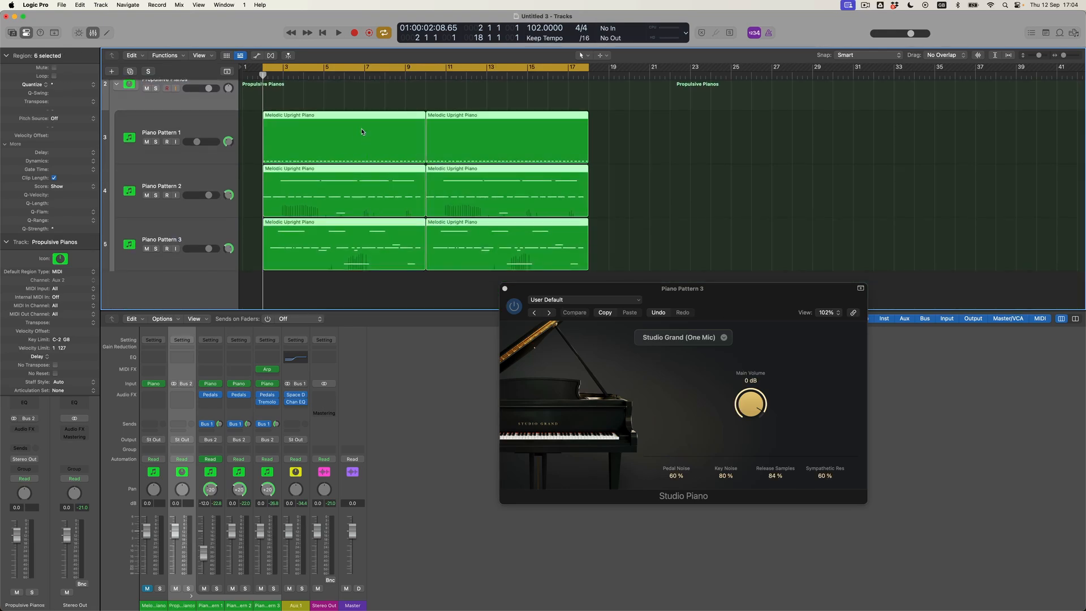
pyautogui.hotkey('alt', 'c')
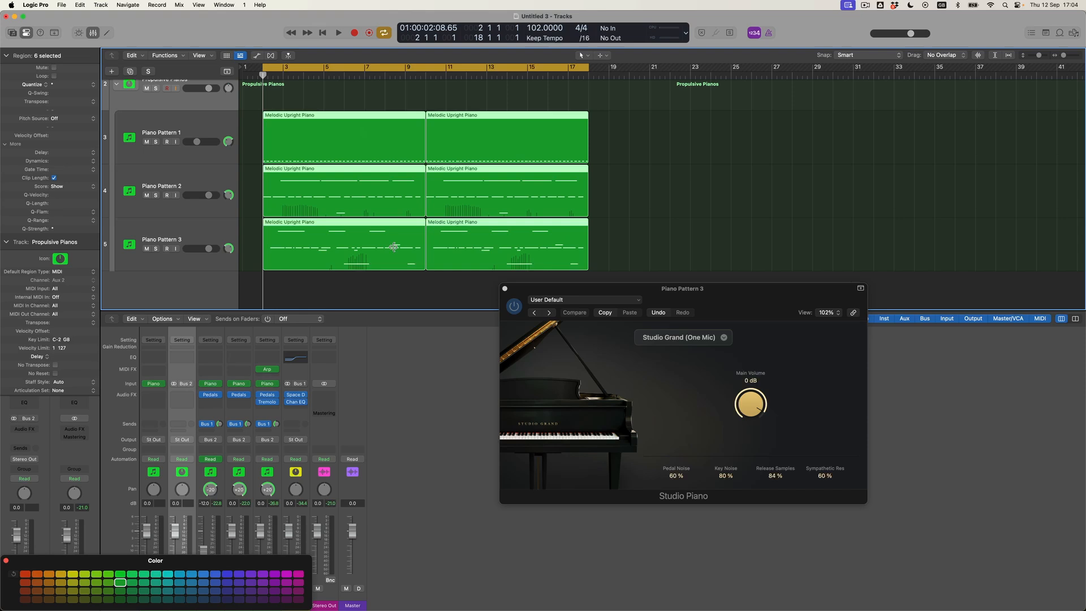
pyautogui.click(144, 592)
pyautogui.click(7, 561)
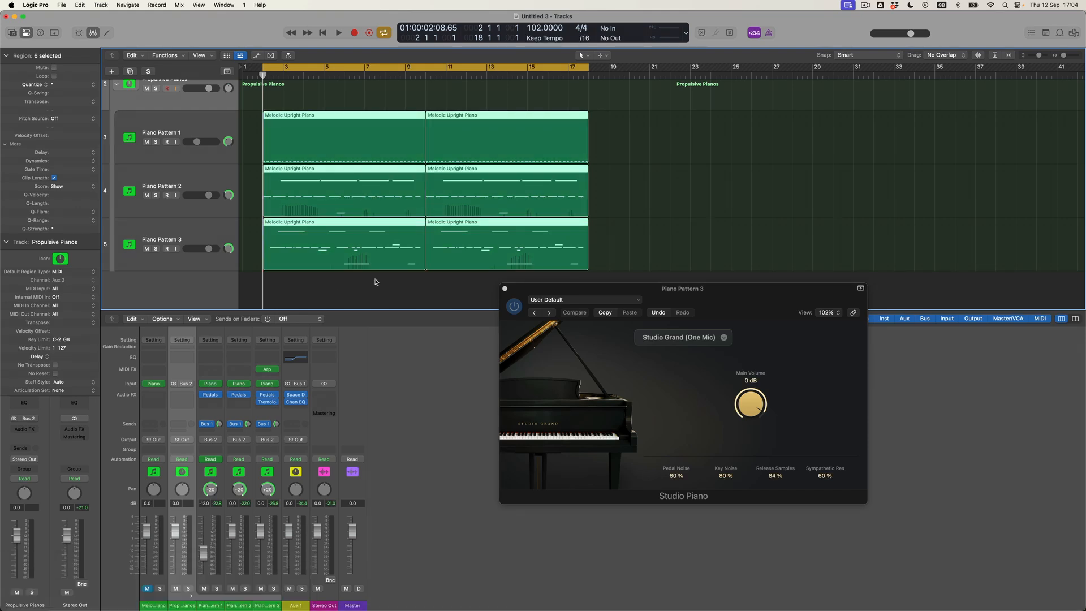
# Step: Colour both regions on the Melodic Upright Piano track brown and unmute that track
pyautogui.scroll(2, 376, 283)
pyautogui.keyDown('shift'); pyautogui.click(492, 109); pyautogui.keyUp('shift')
pyautogui.keyDown('shift'); pyautogui.click(356, 111); pyautogui.keyUp('shift')
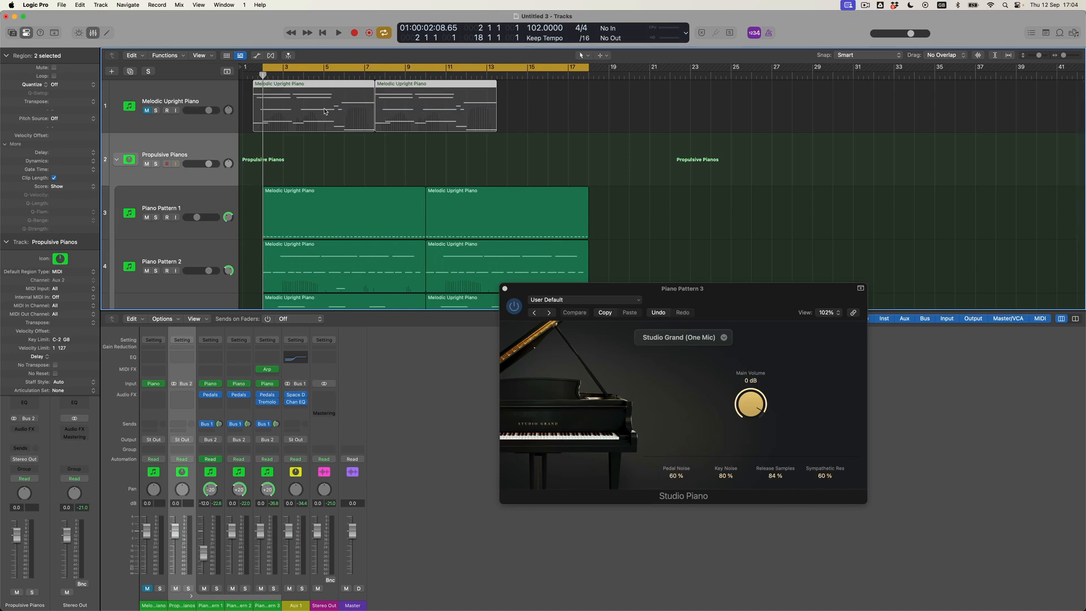
pyautogui.hotkey('alt', 'c')
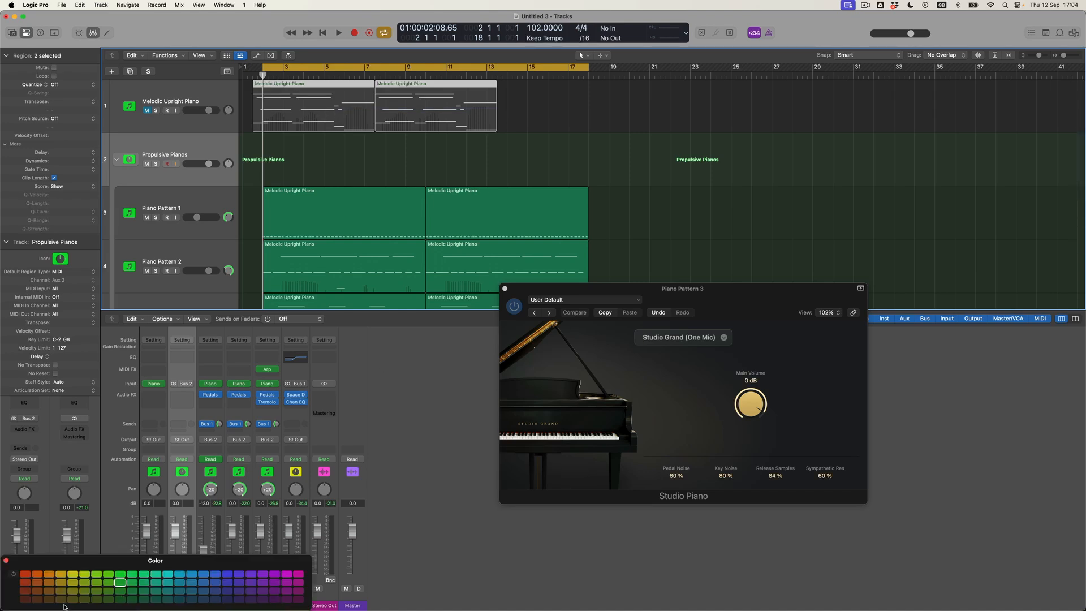
pyautogui.click(7, 561)
pyautogui.click(150, 111)
# Step: Insert a Studio FET Compressor on the Melodic Upright Piano track, and close the Compressor and Studio Piano windows
pyautogui.click(172, 101)
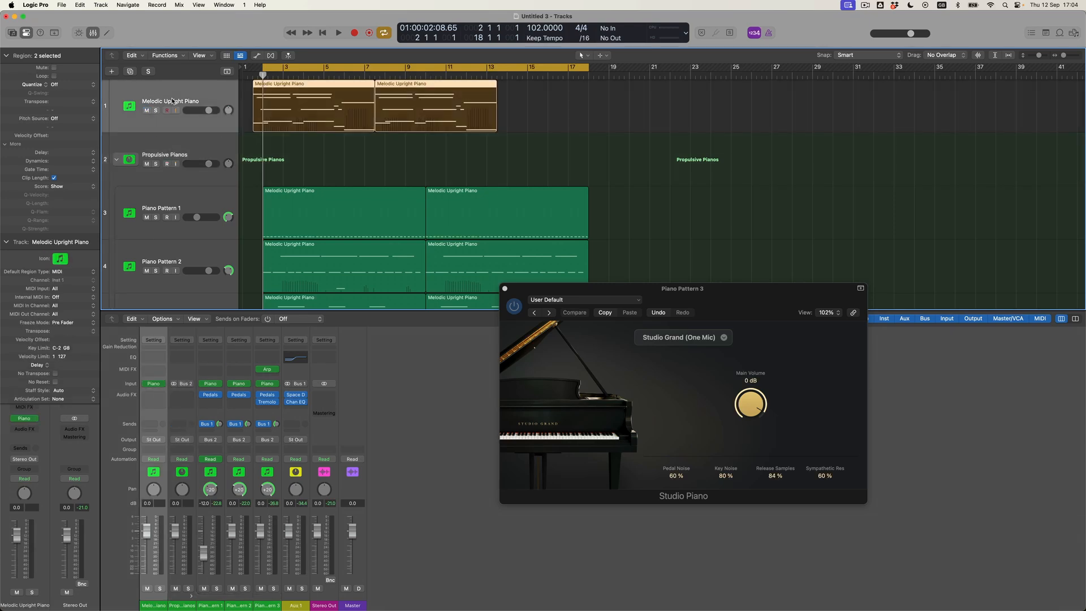
pyautogui.click(33, 431)
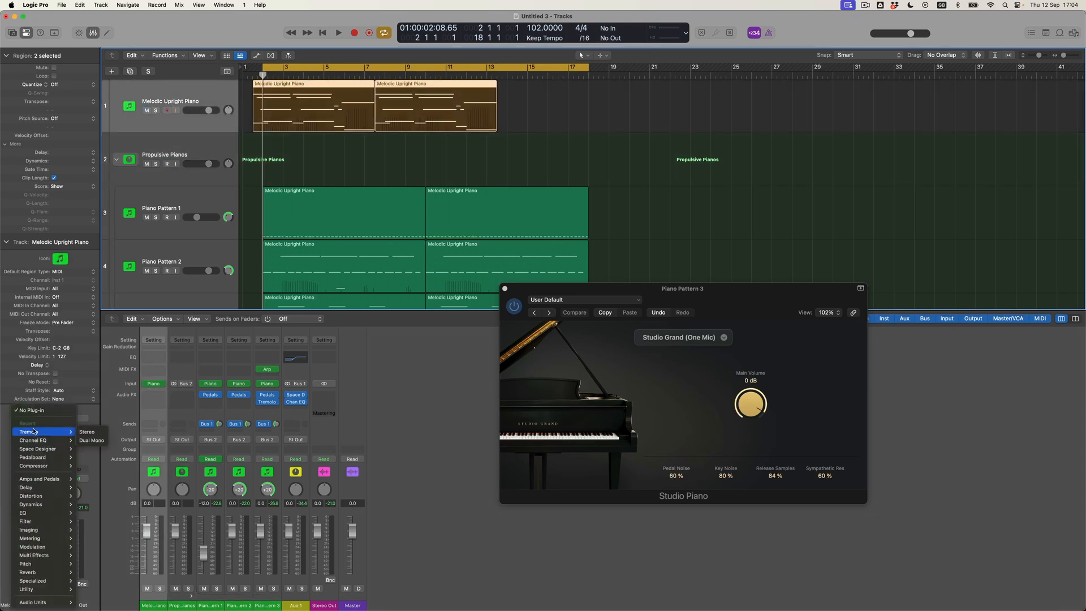
pyautogui.click(234, 378)
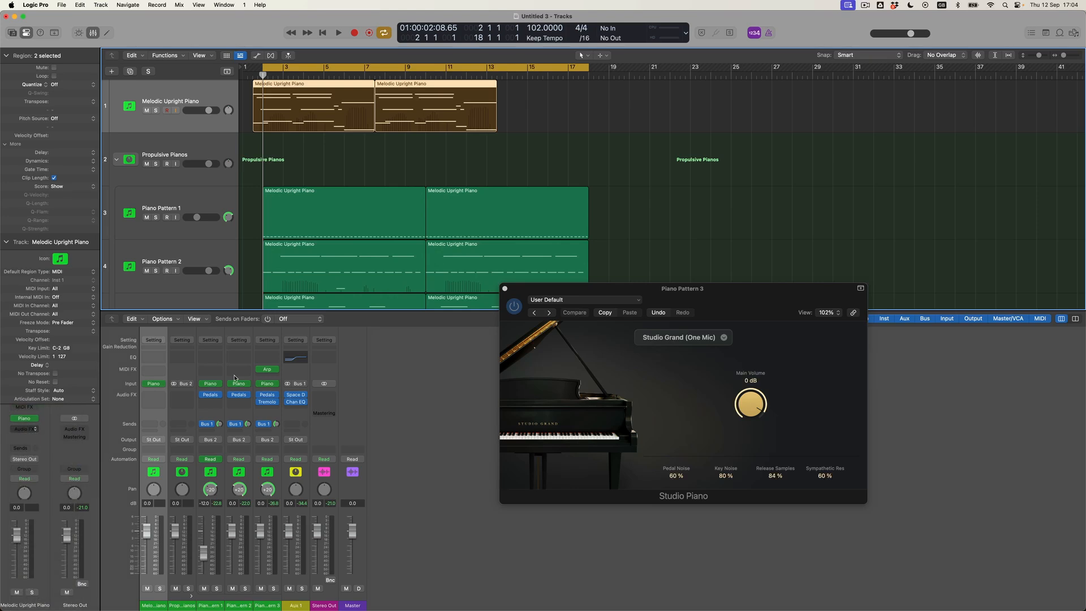
pyautogui.click(452, 172)
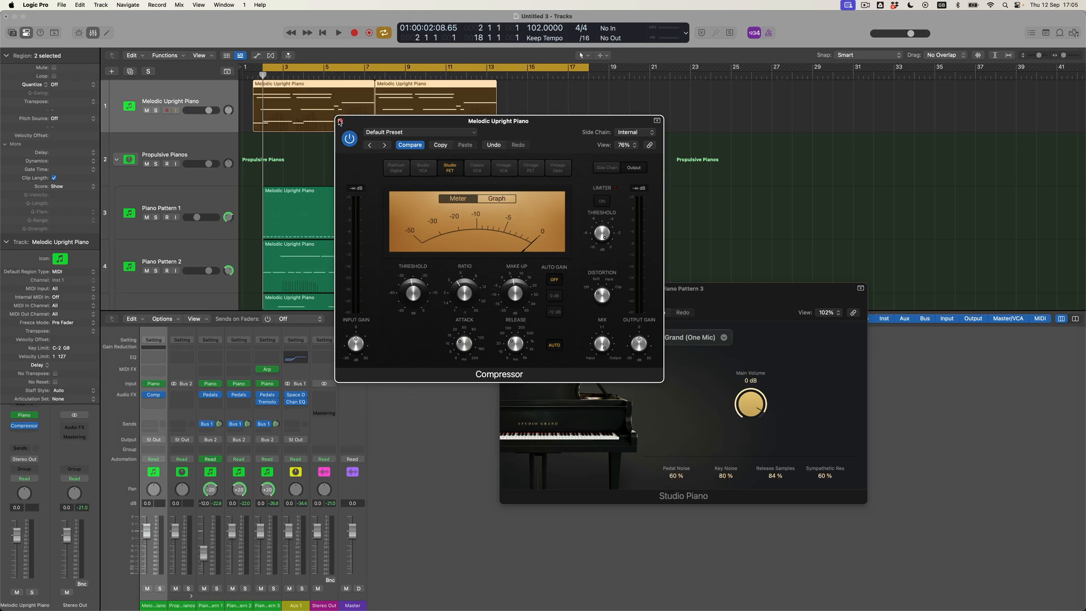
pyautogui.click(340, 121)
pyautogui.click(505, 289)
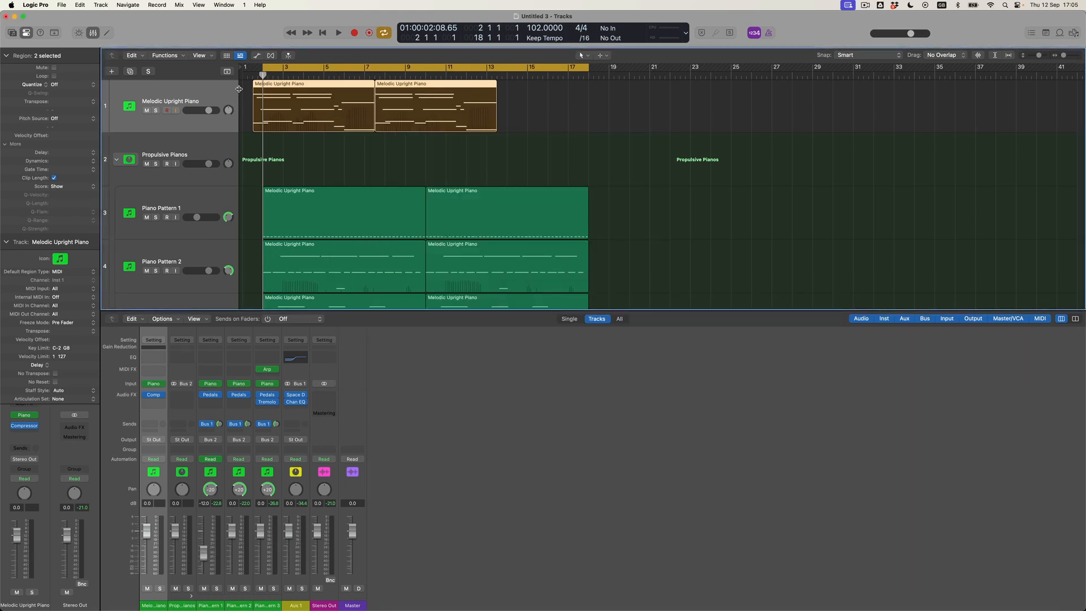
# Step: Turn off the cycle range, play the full arrangement with all piano tracks, and select the Propulsive Pianos channel
pyautogui.press('space')
pyautogui.click(286, 71)
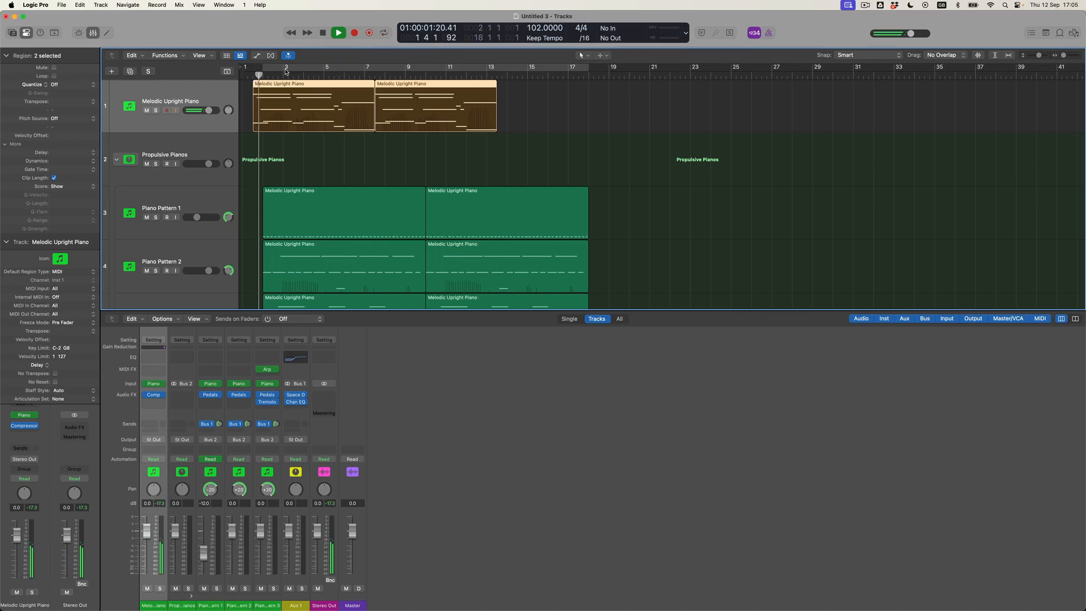
pyautogui.press('super+Up')
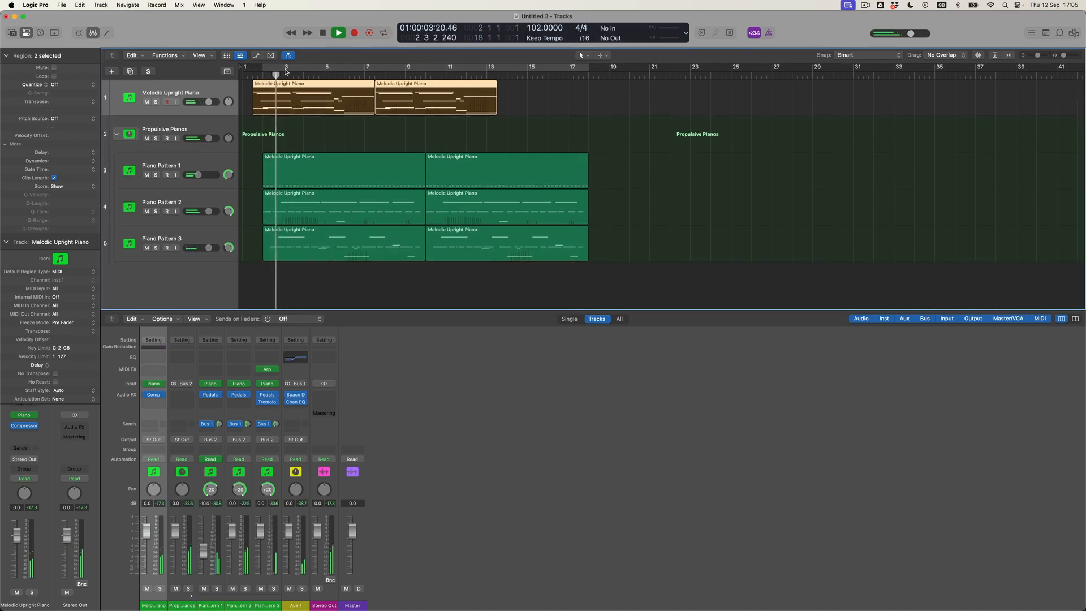
pyautogui.click(185, 461)
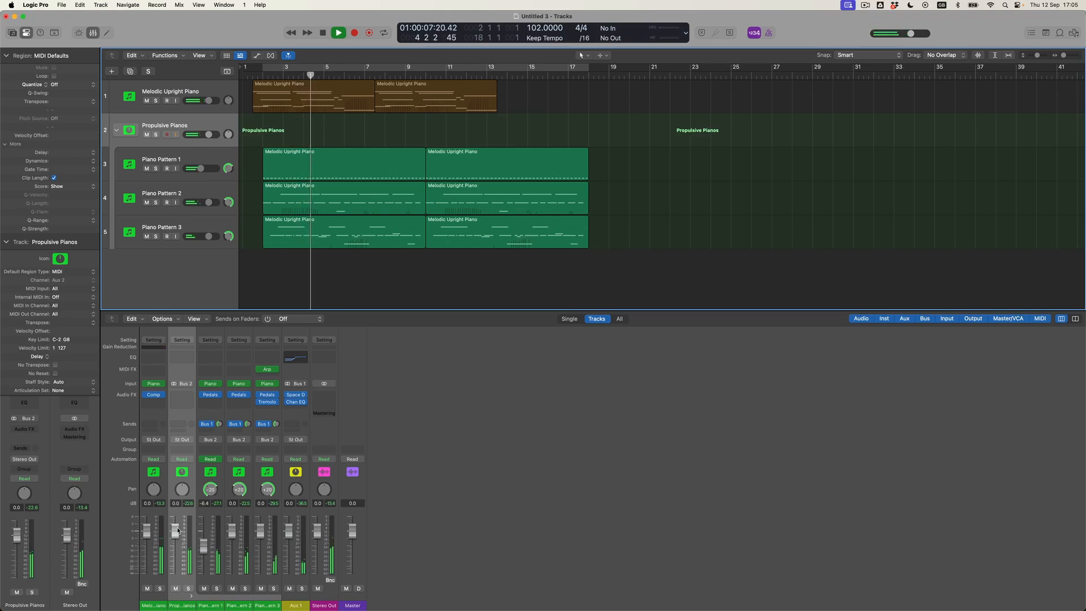
# Step: Lower the Propulsive Pianos stack to -2.4 dB and add a third copy of the Melodic Upright Piano region directly after the second
pyautogui.moveTo(176, 530); pyautogui.dragTo(176, 536)
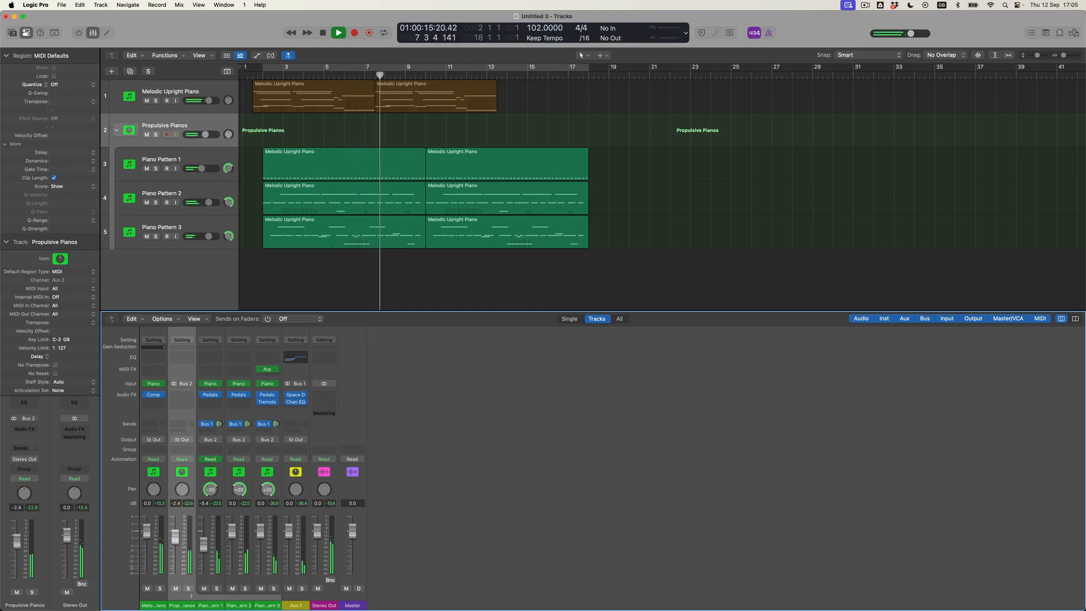
pyautogui.moveTo(442, 107); pyautogui.dragTo(544, 109)
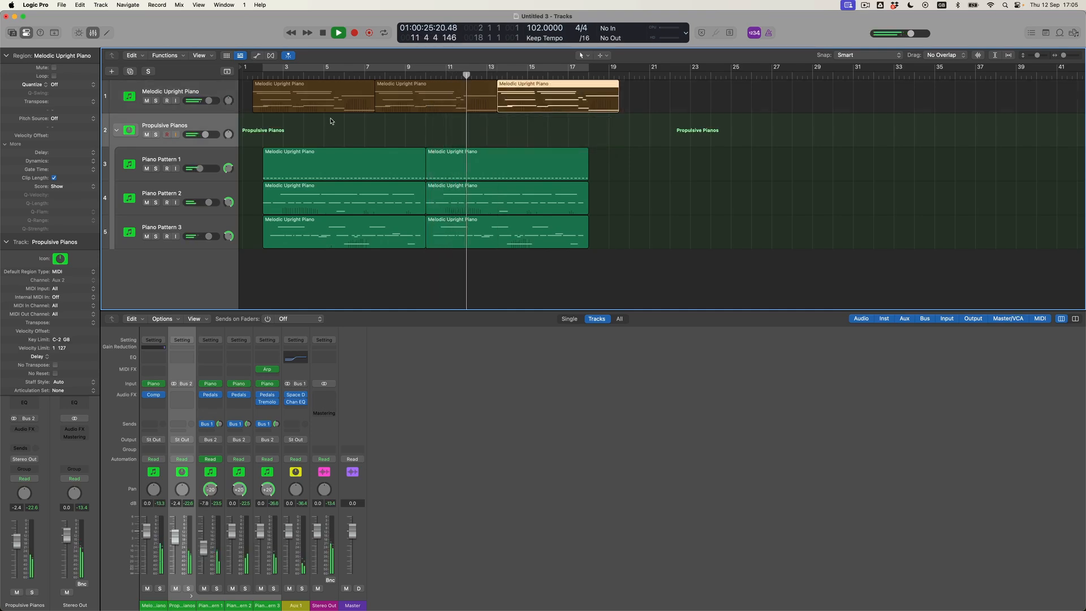
# Step: Duplicate the Piano Pattern 3 track with its instrument and effects settings, leaving the new track empty
pyautogui.click(190, 225)
pyautogui.press('super+d')
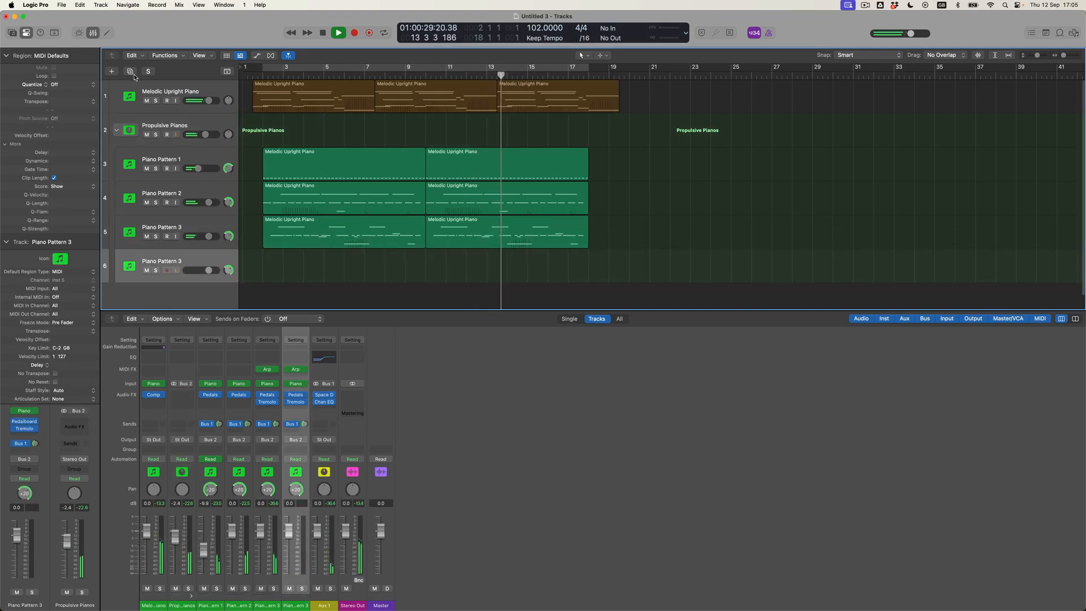
# Step: Set the cycle range from bar 2 to bar 20 and copy the last regions of Piano Patterns 1–3 to bar 18 with their automation
pyautogui.moveTo(275, 73); pyautogui.dragTo(629, 132)
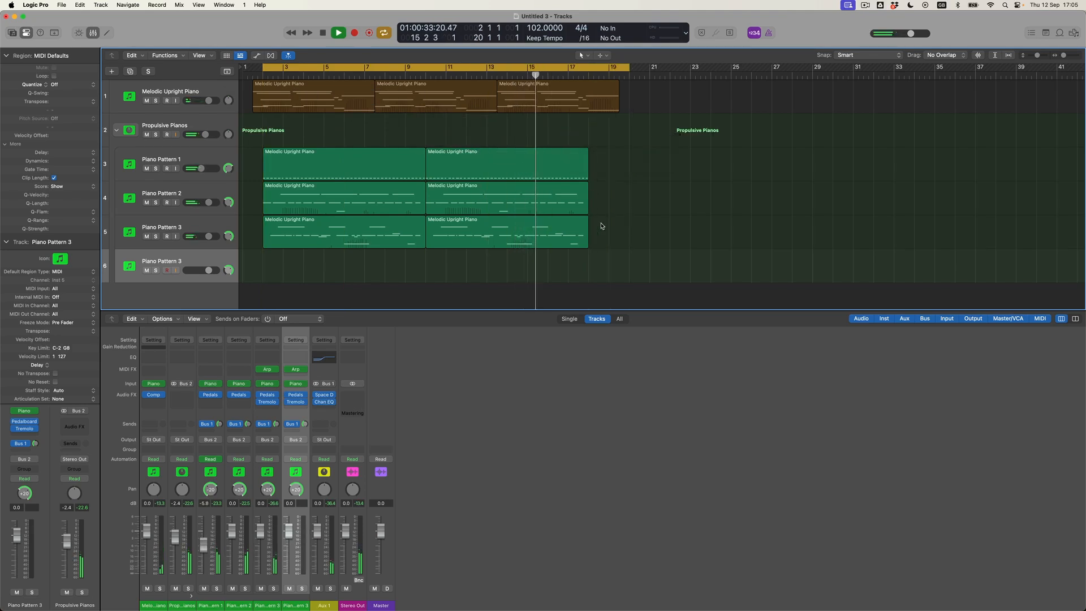
pyautogui.moveTo(596, 226); pyautogui.dragTo(614, 169)
pyautogui.press('Return')
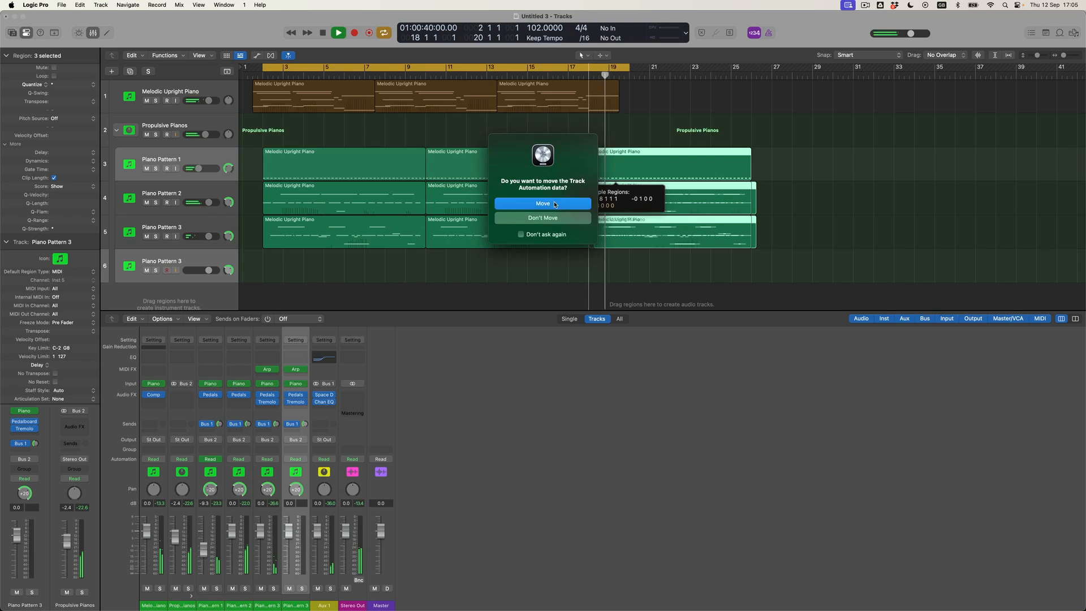
pyautogui.click(554, 205)
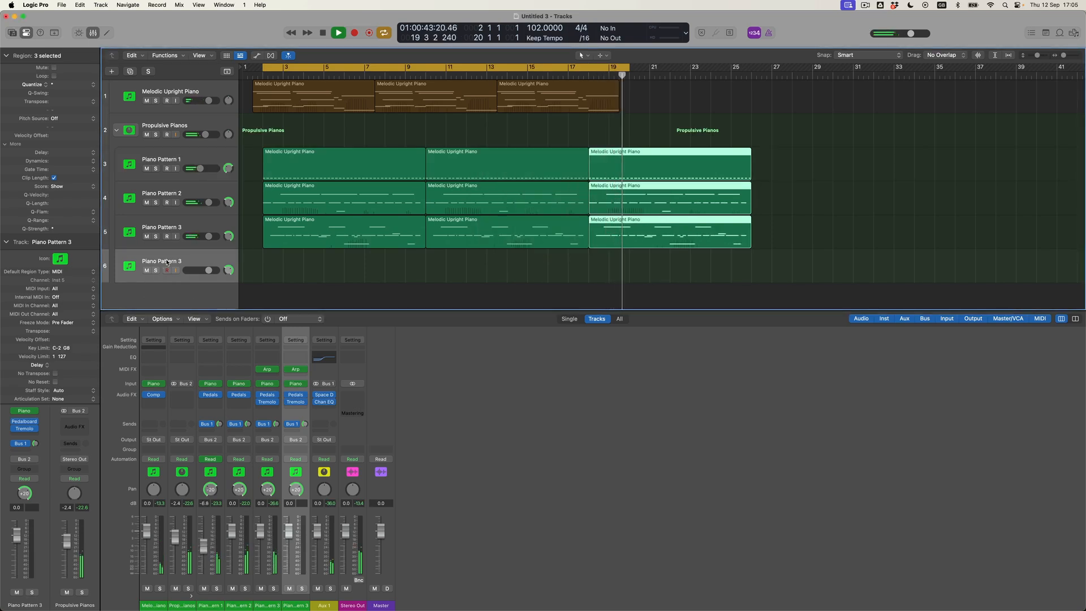